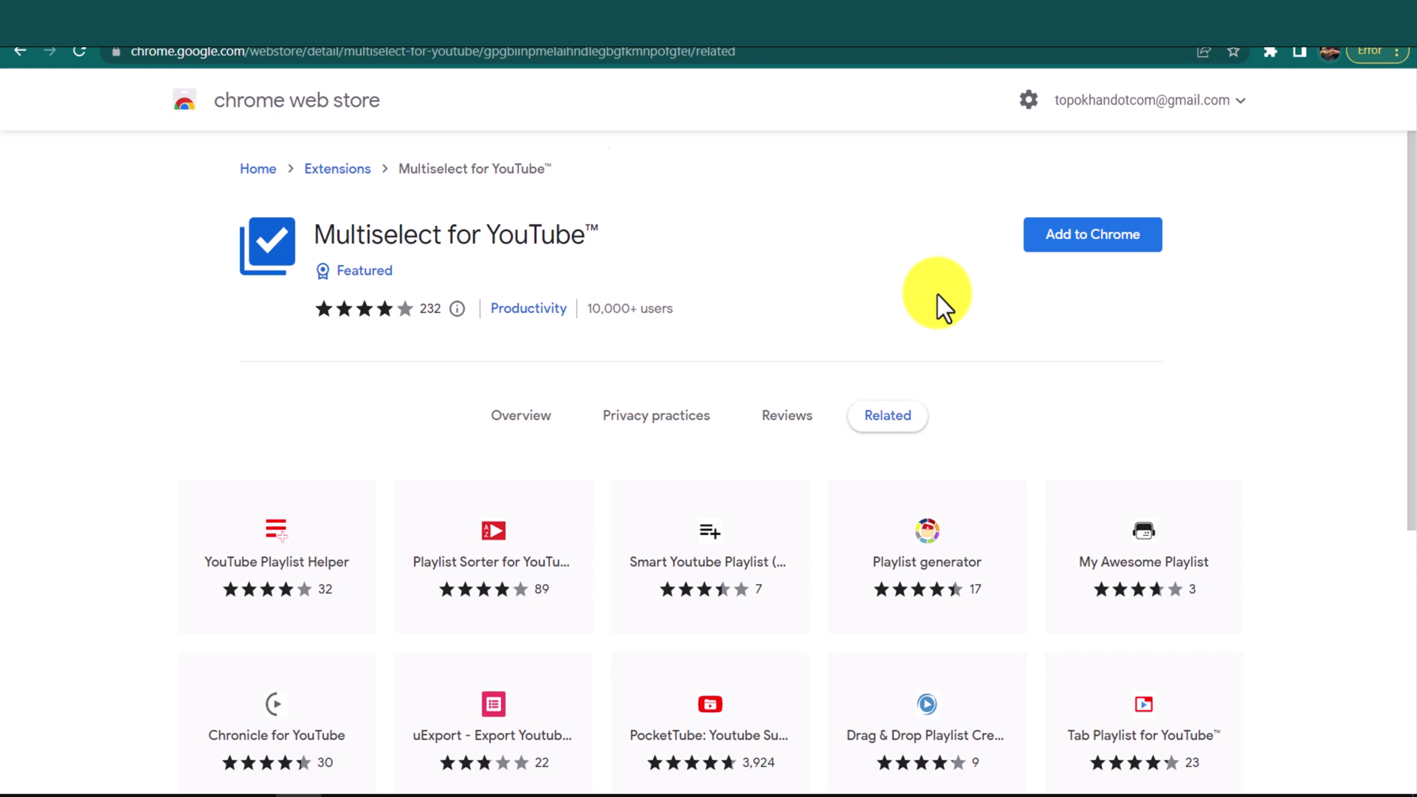
Add the Multiselect for YouTube extension to Chrome and confirm its permissions.
click(1060, 244)
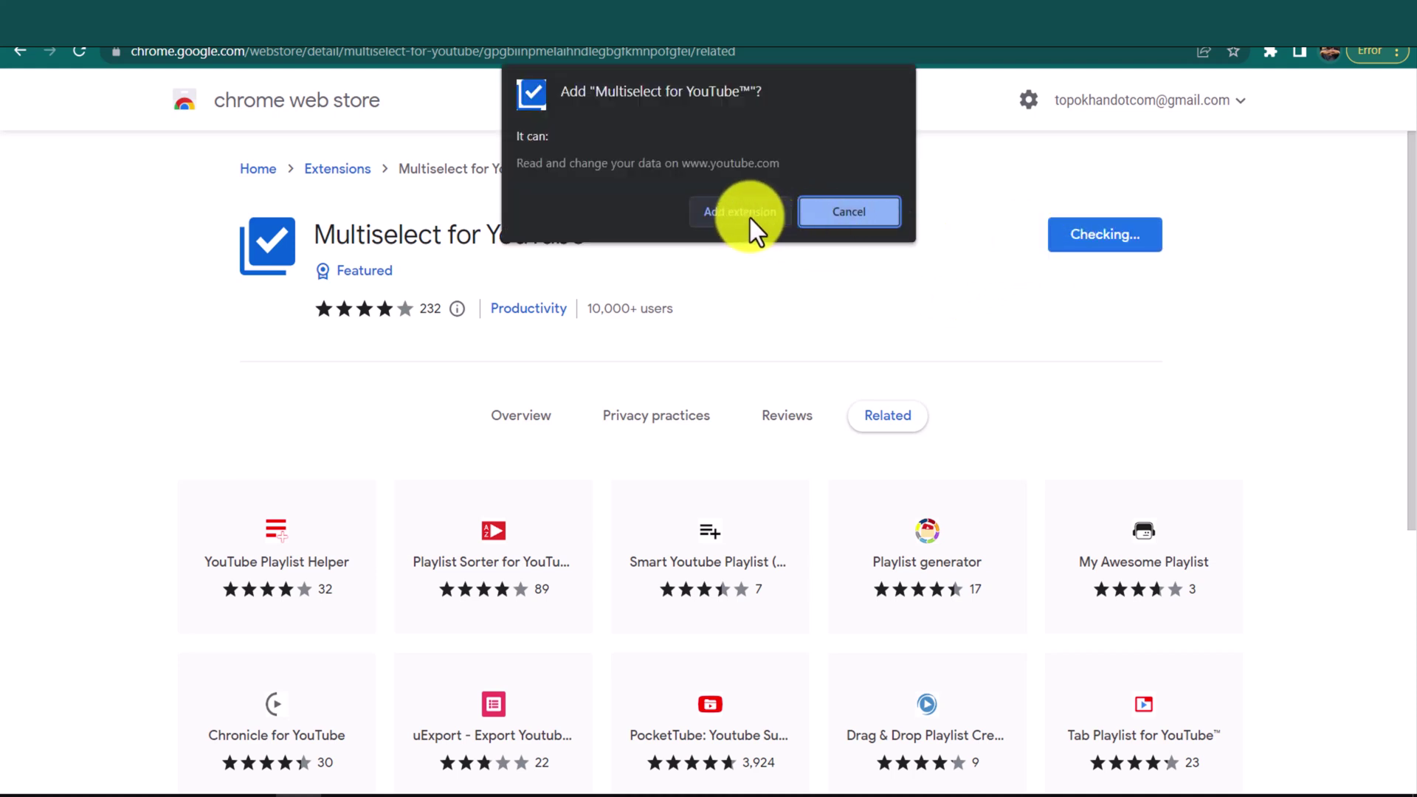
click(750, 218)
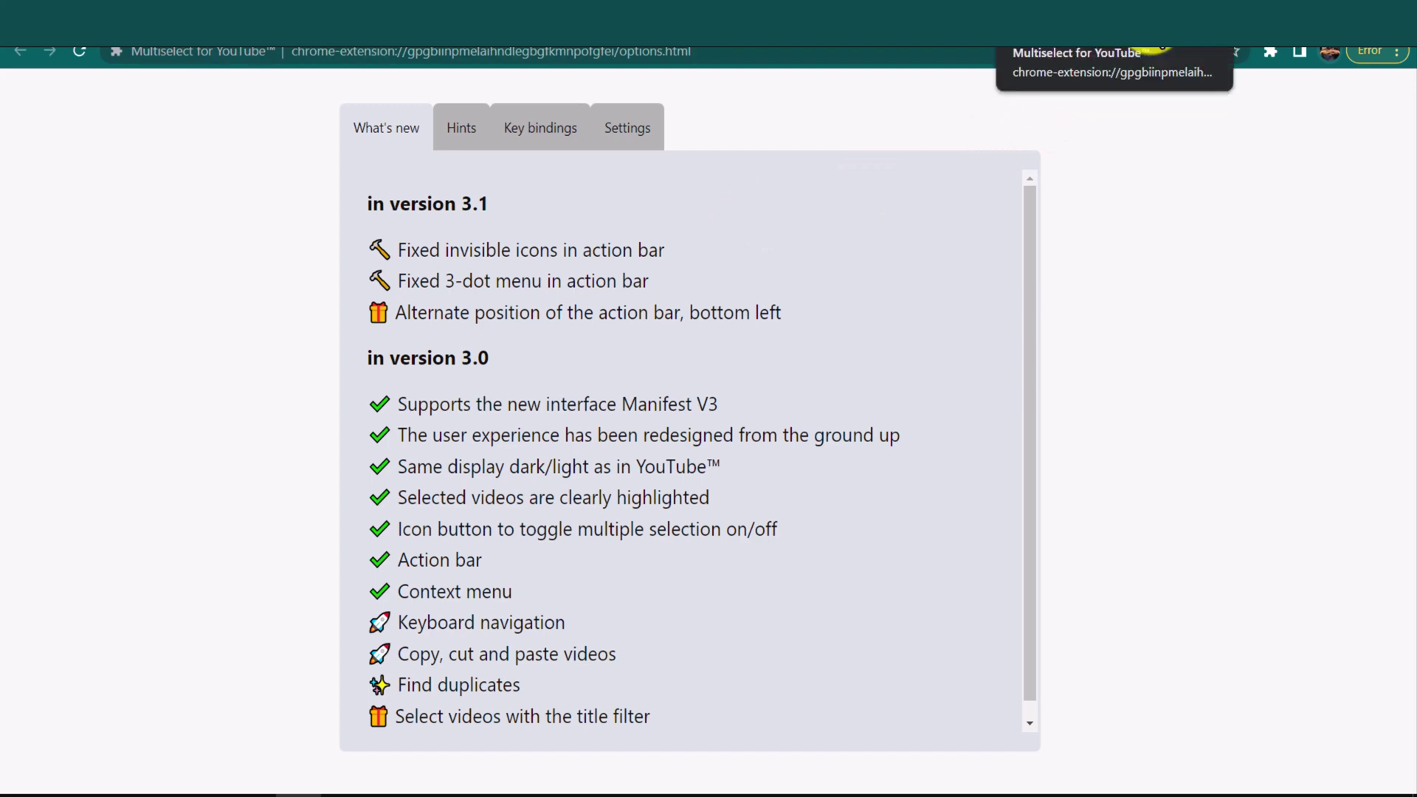
Open YouTube's Watch Later playlist and switch on Multiselect mode.
click(1181, 33)
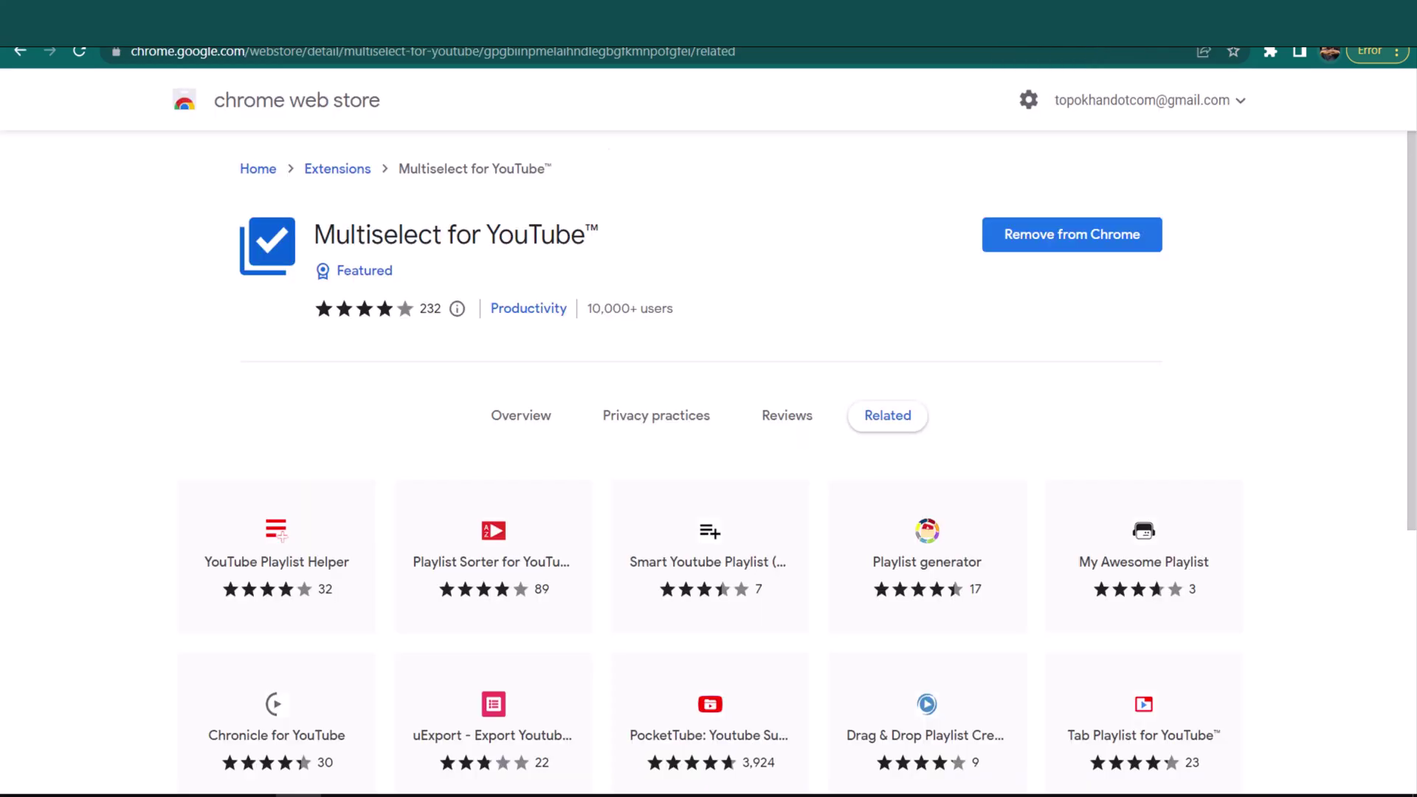
key(ctrl+Tab)
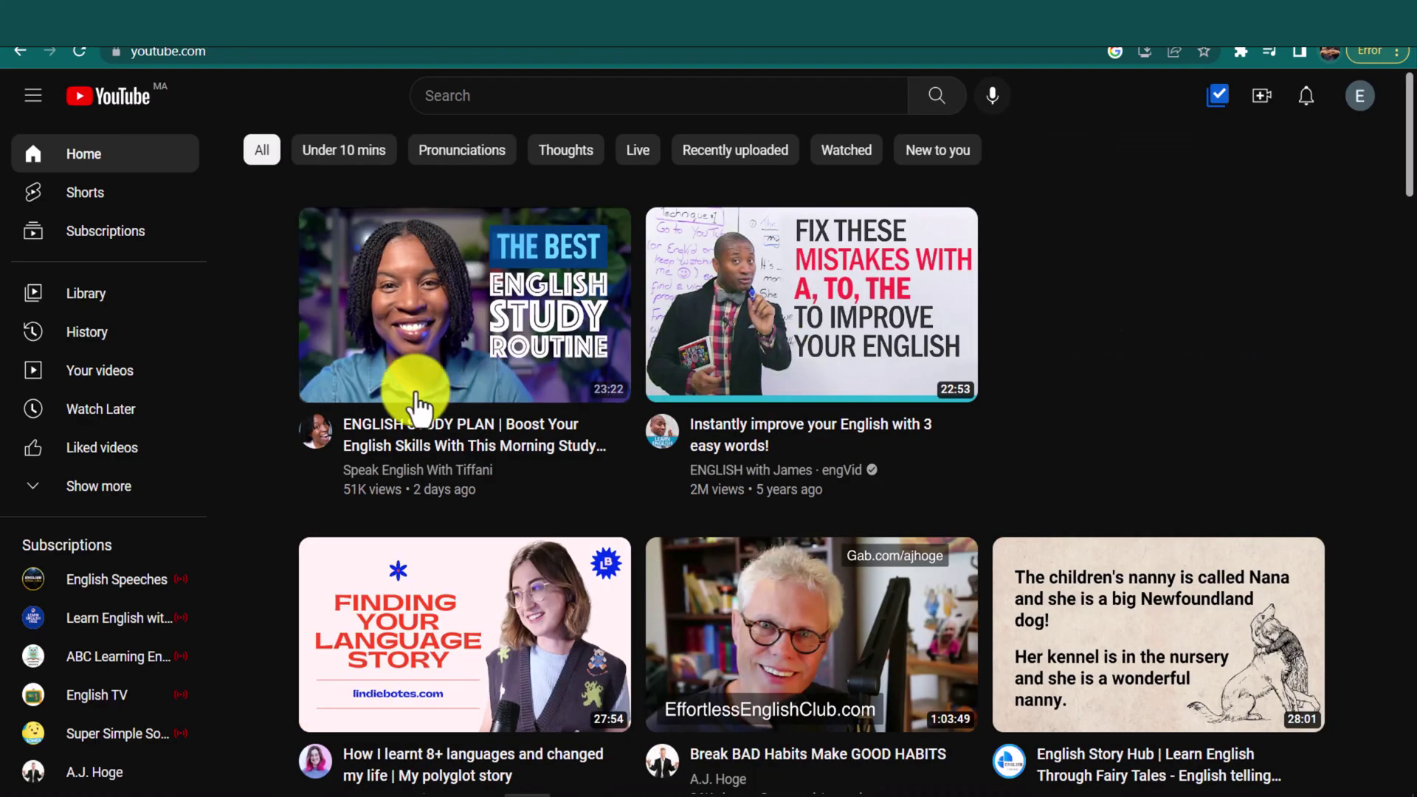
click(153, 411)
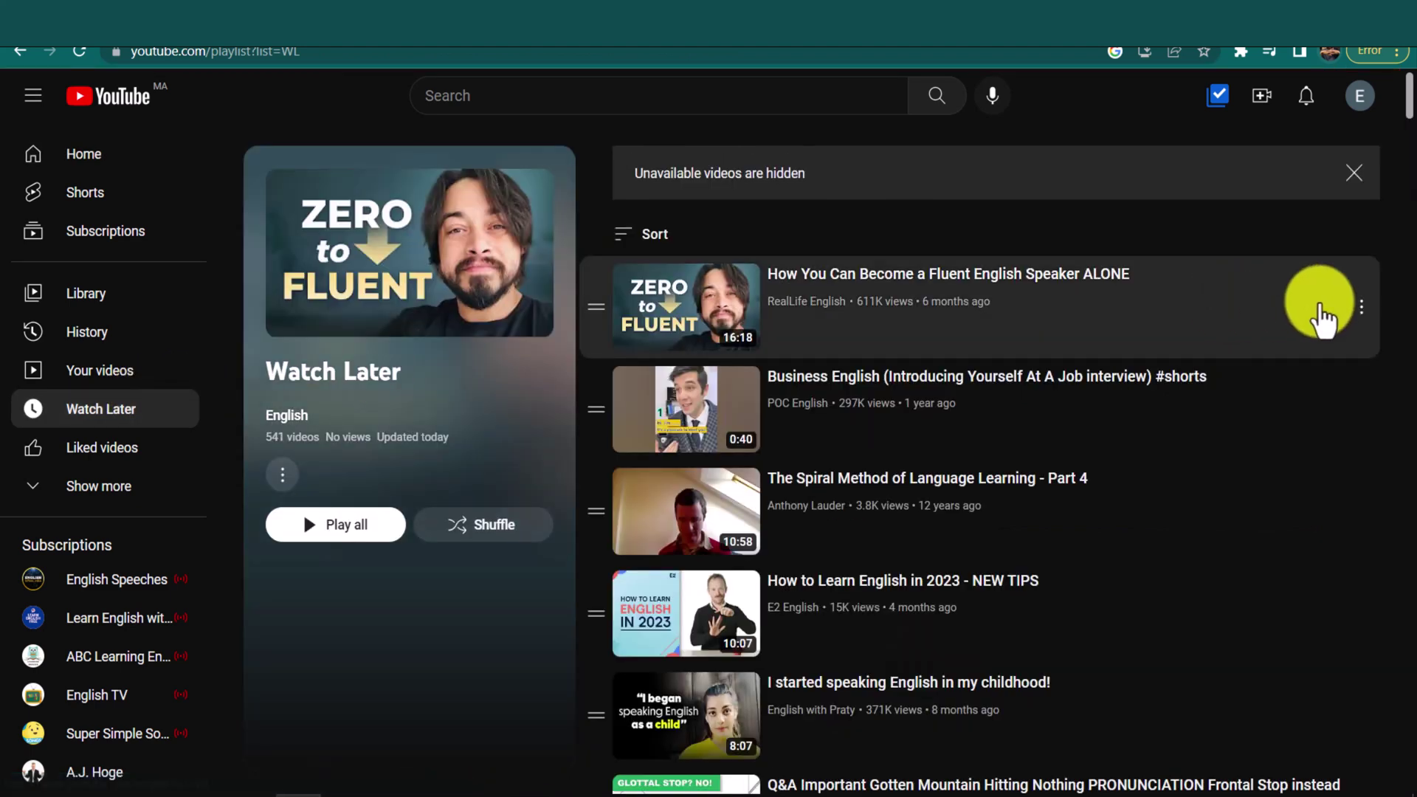
click(1210, 118)
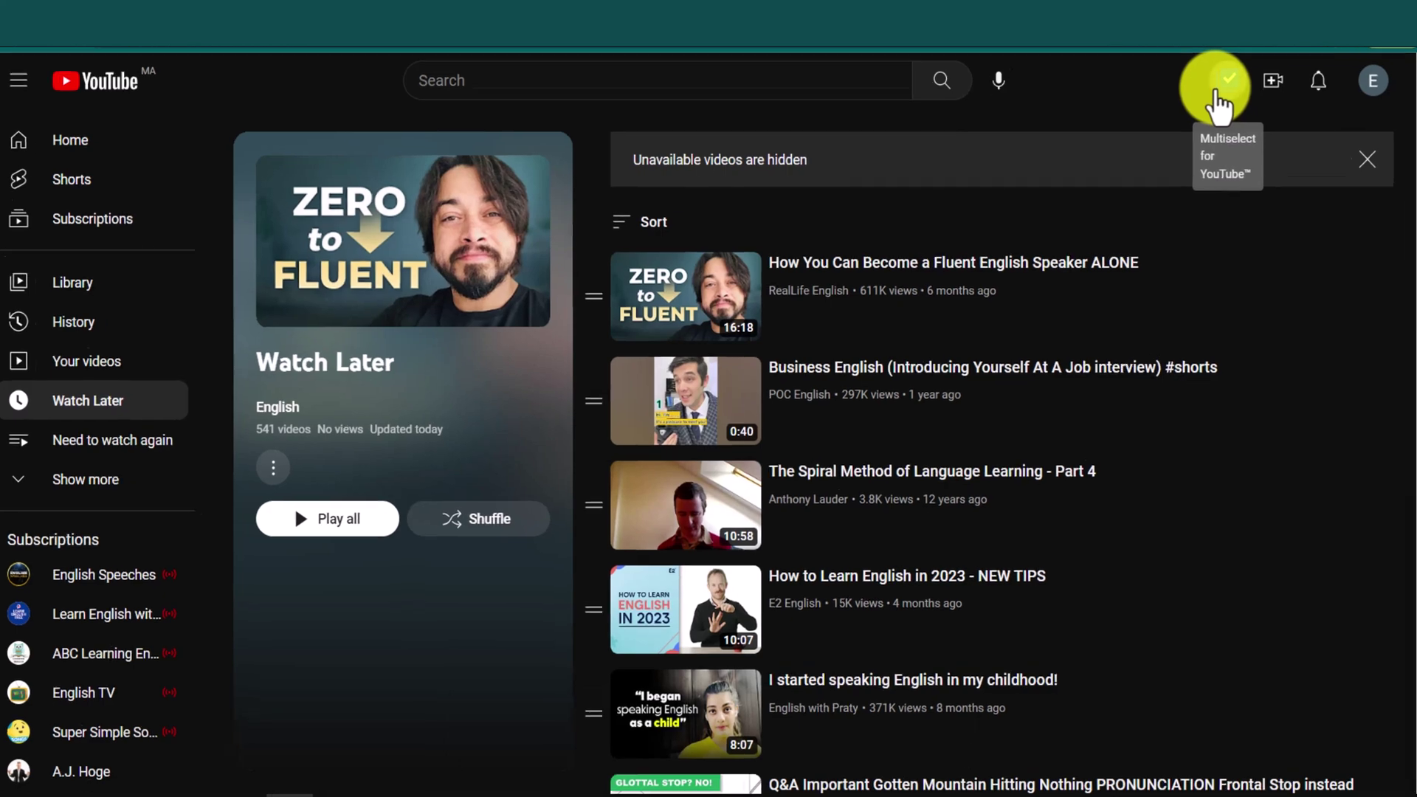
click(1211, 118)
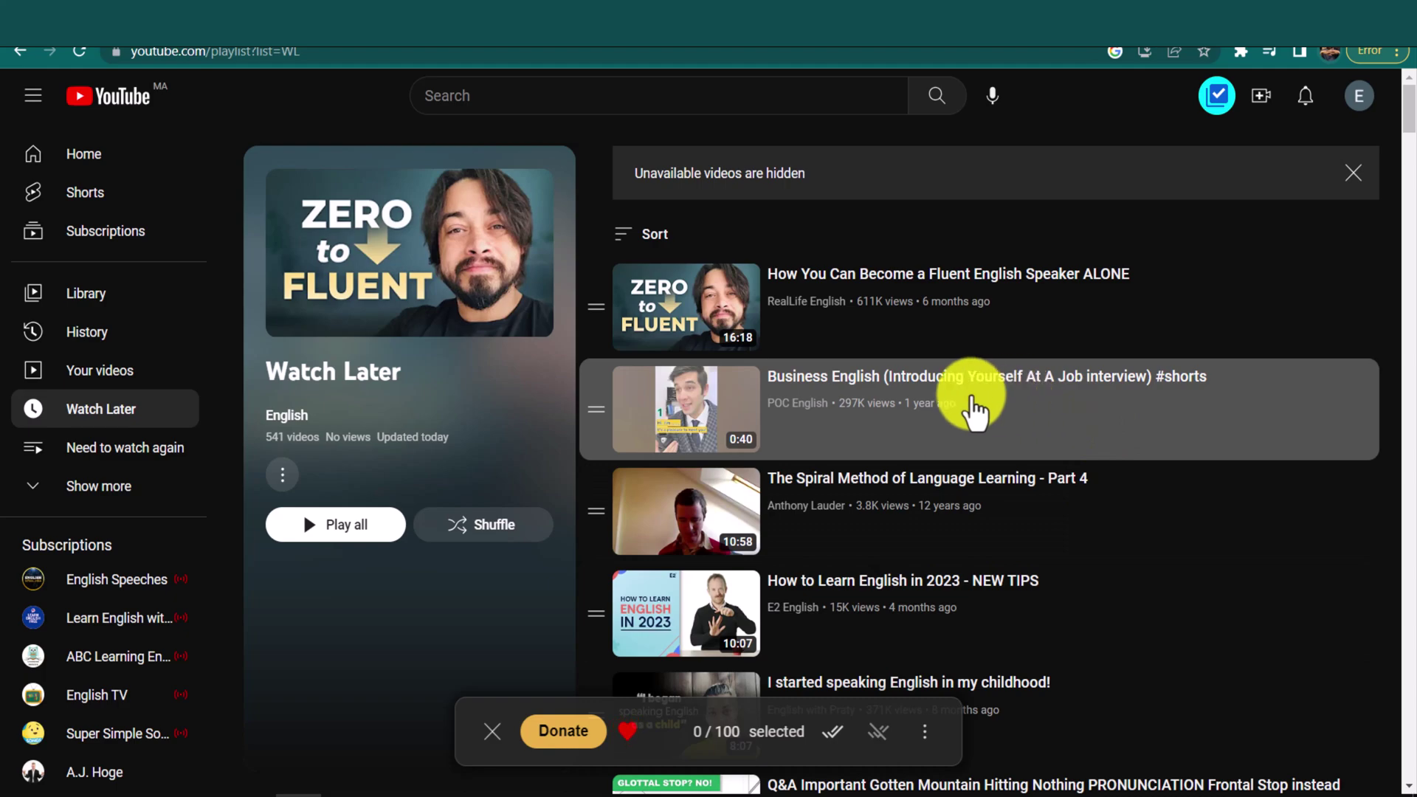
Load and select all 533 Watch Later videos, then choose Save to playlist.
click(971, 396)
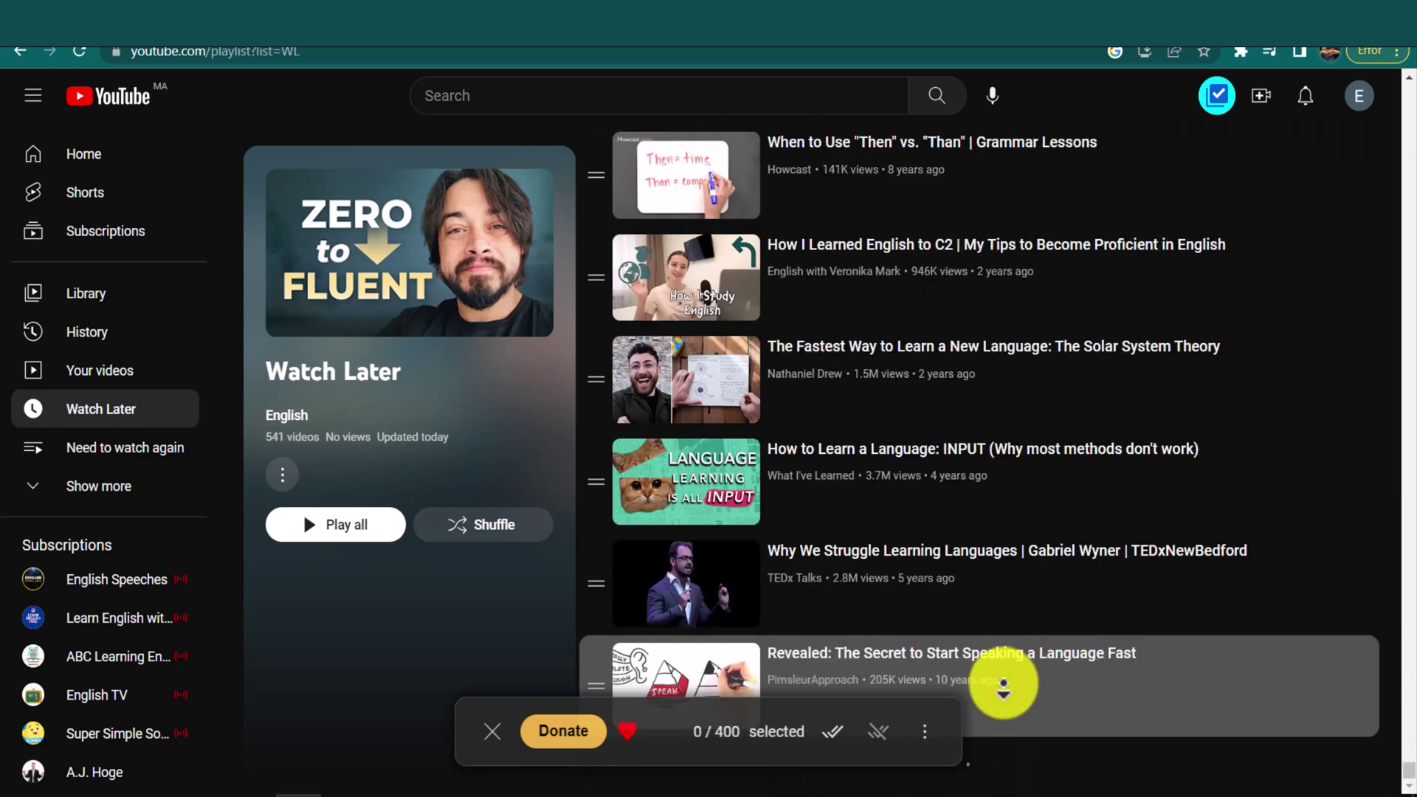
middle_click(1003, 685)
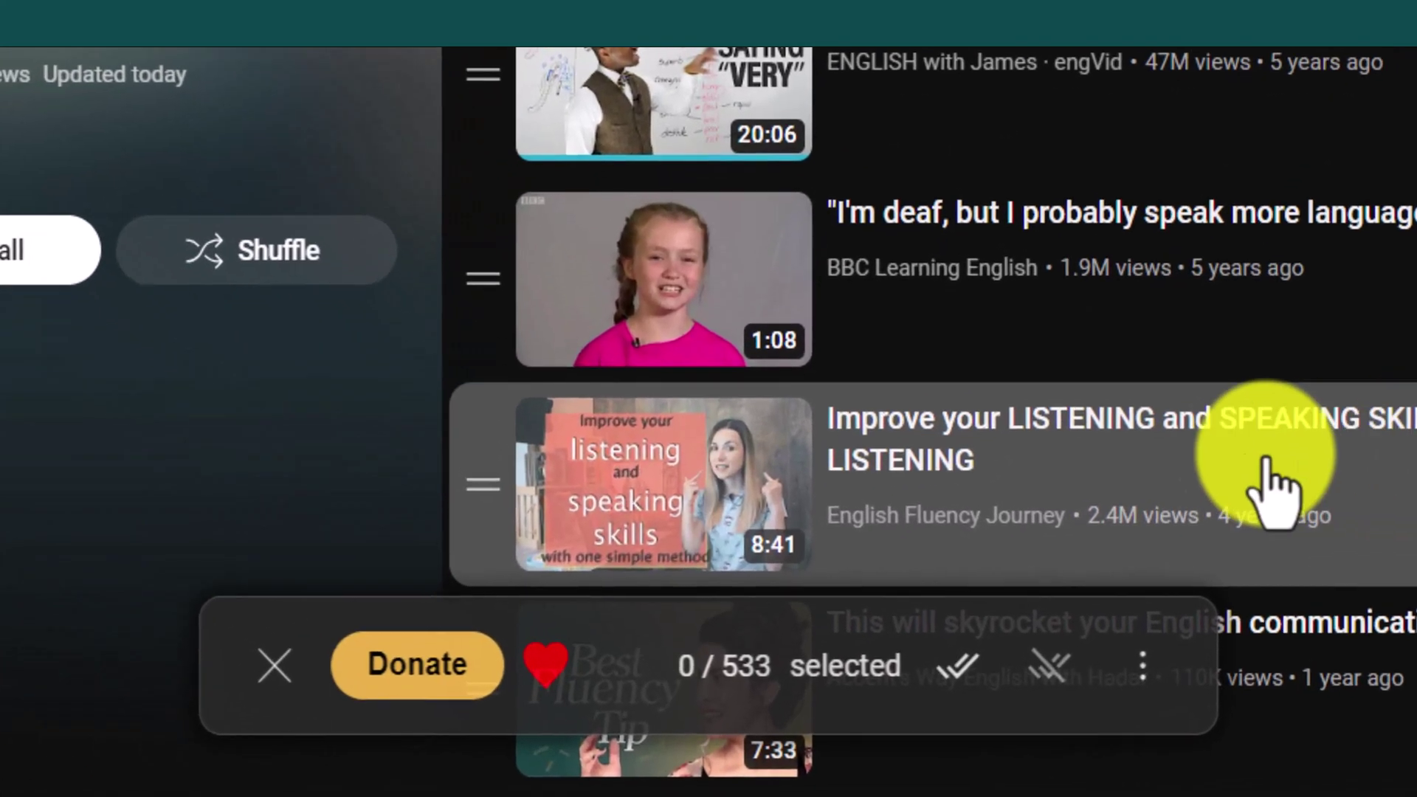
click(959, 666)
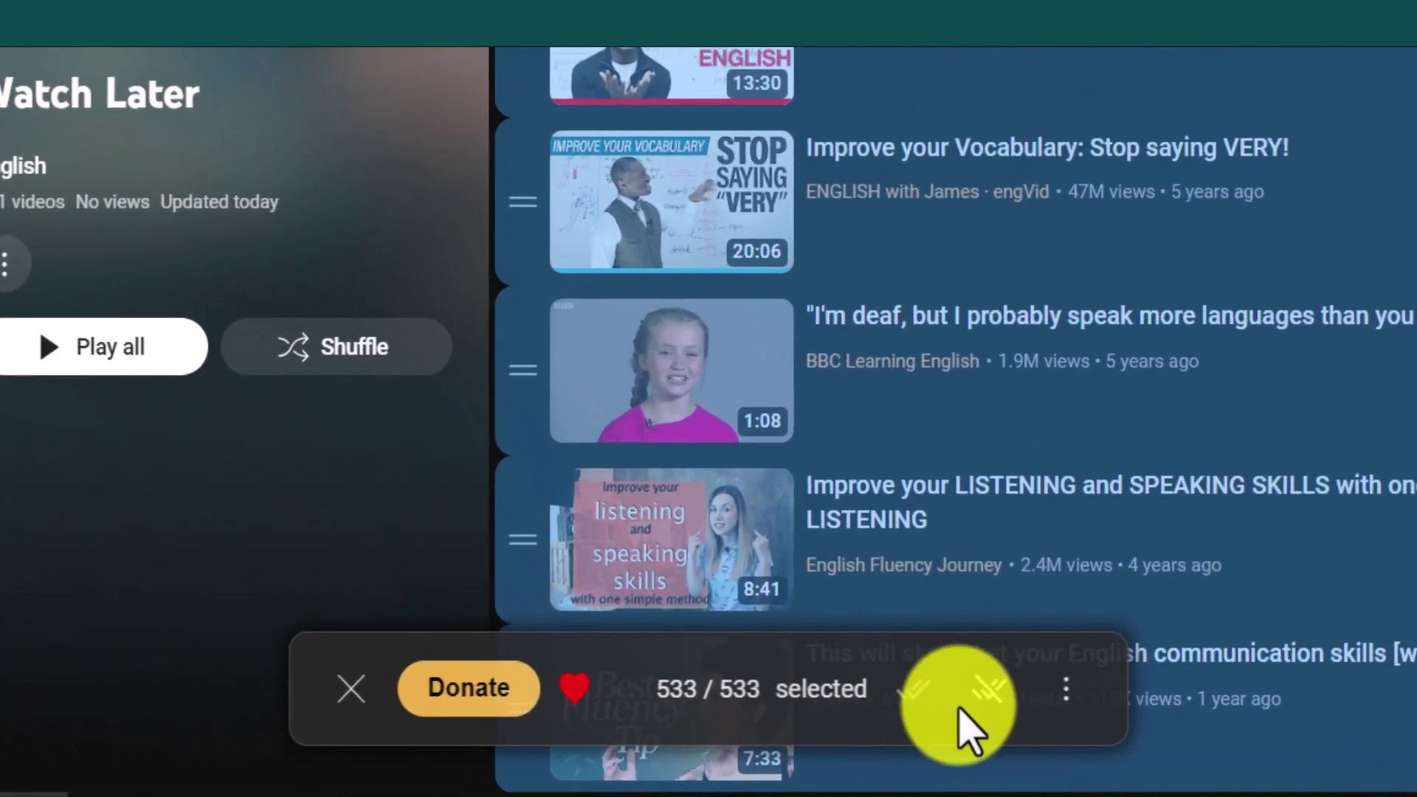
click(1067, 691)
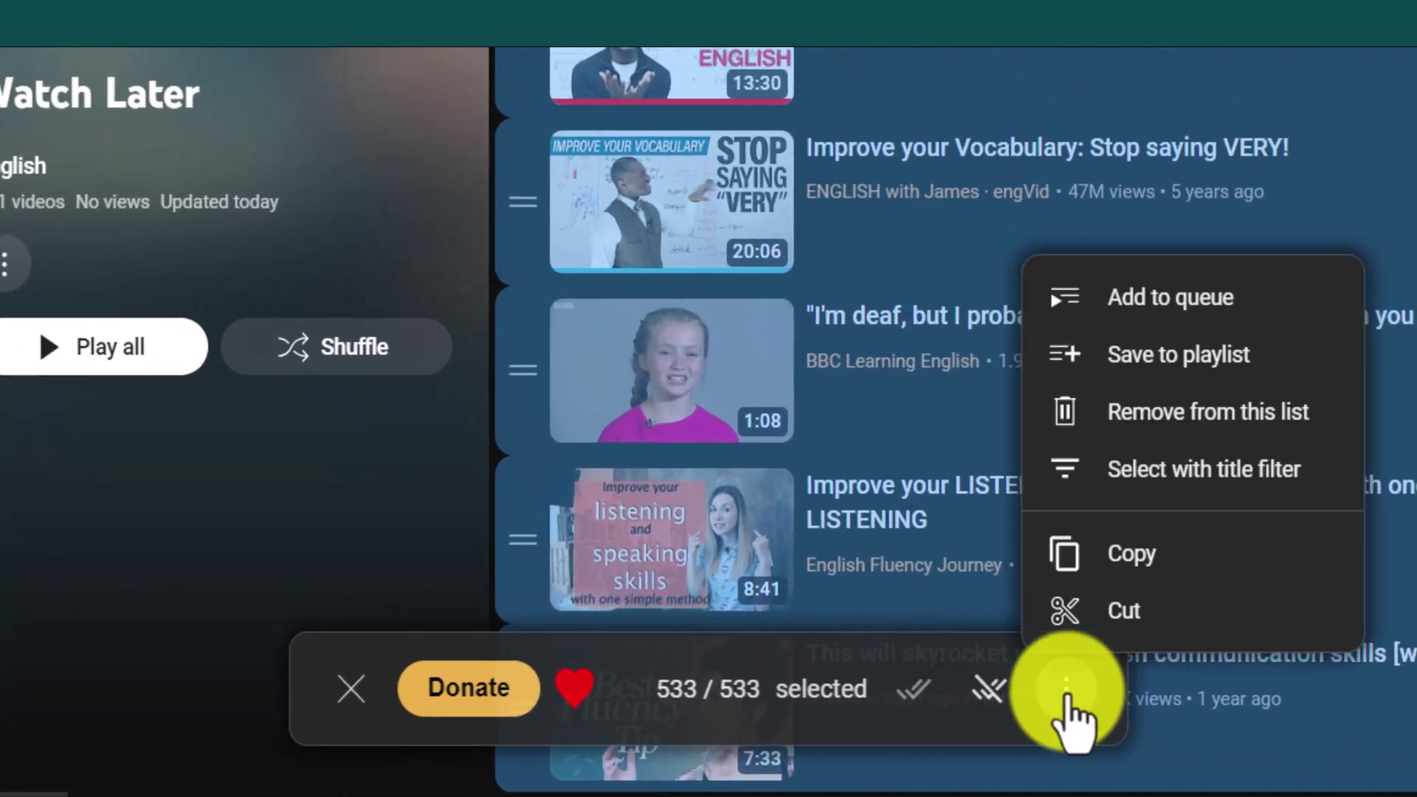
click(1185, 363)
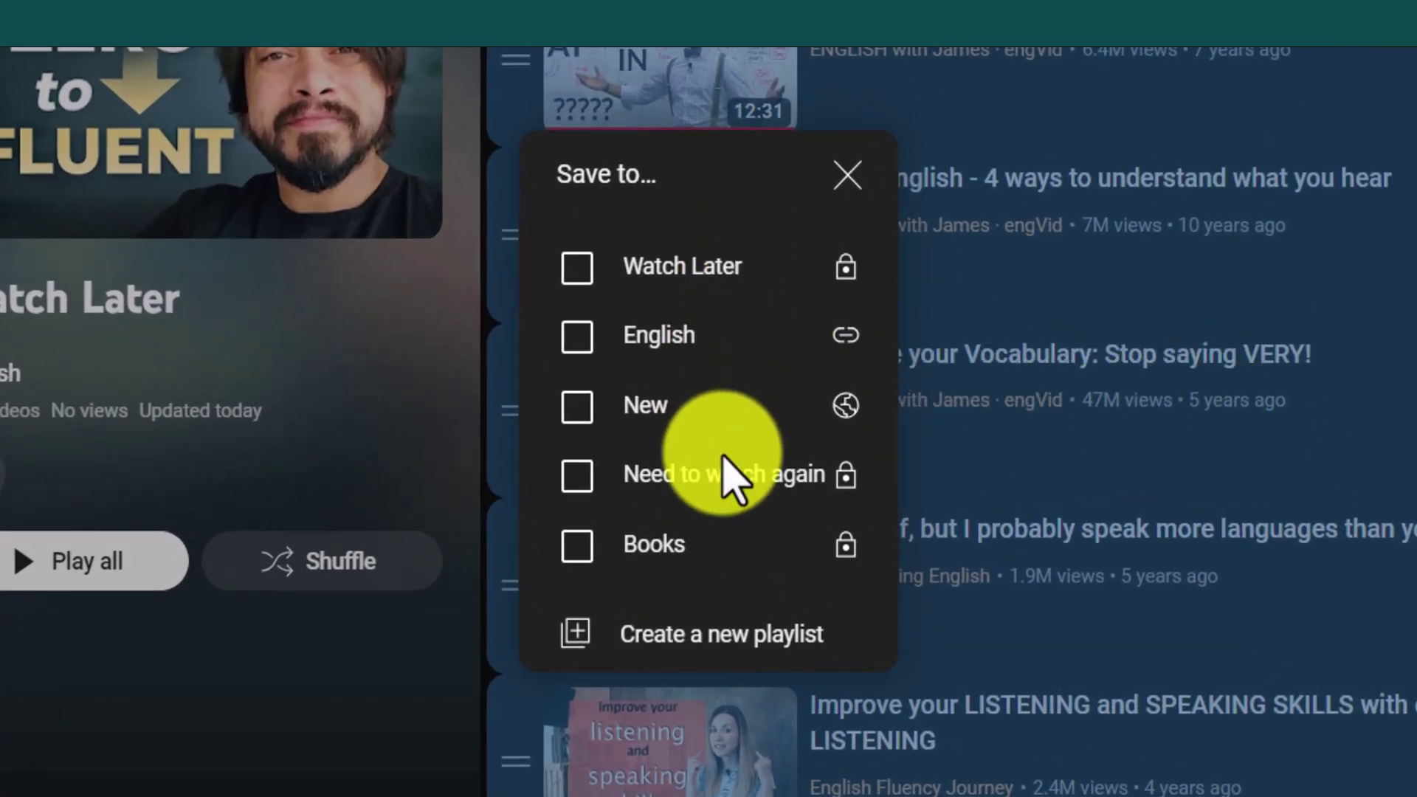
Save the selected videos into a new private playlist named 'Topokahn'.
click(738, 637)
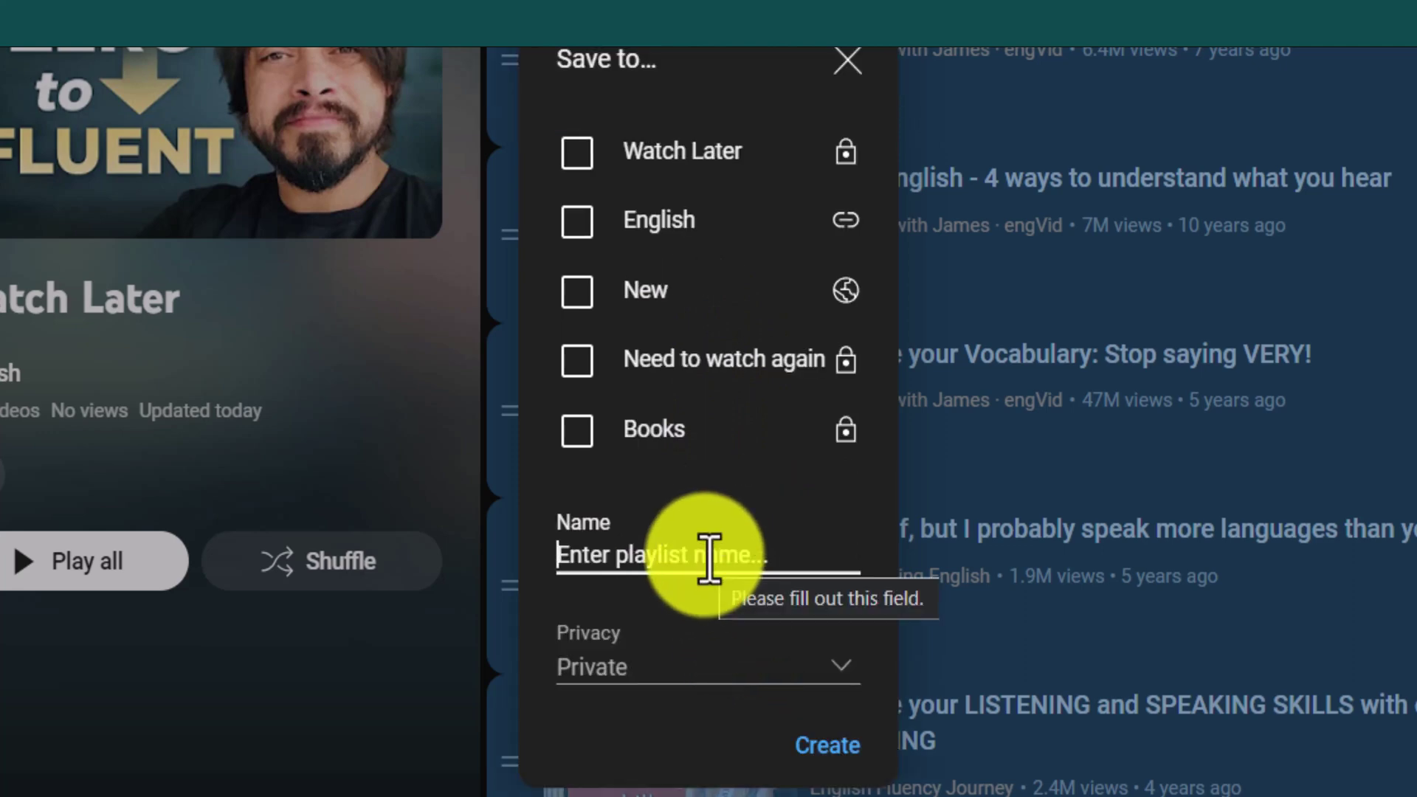
text(Topokah)
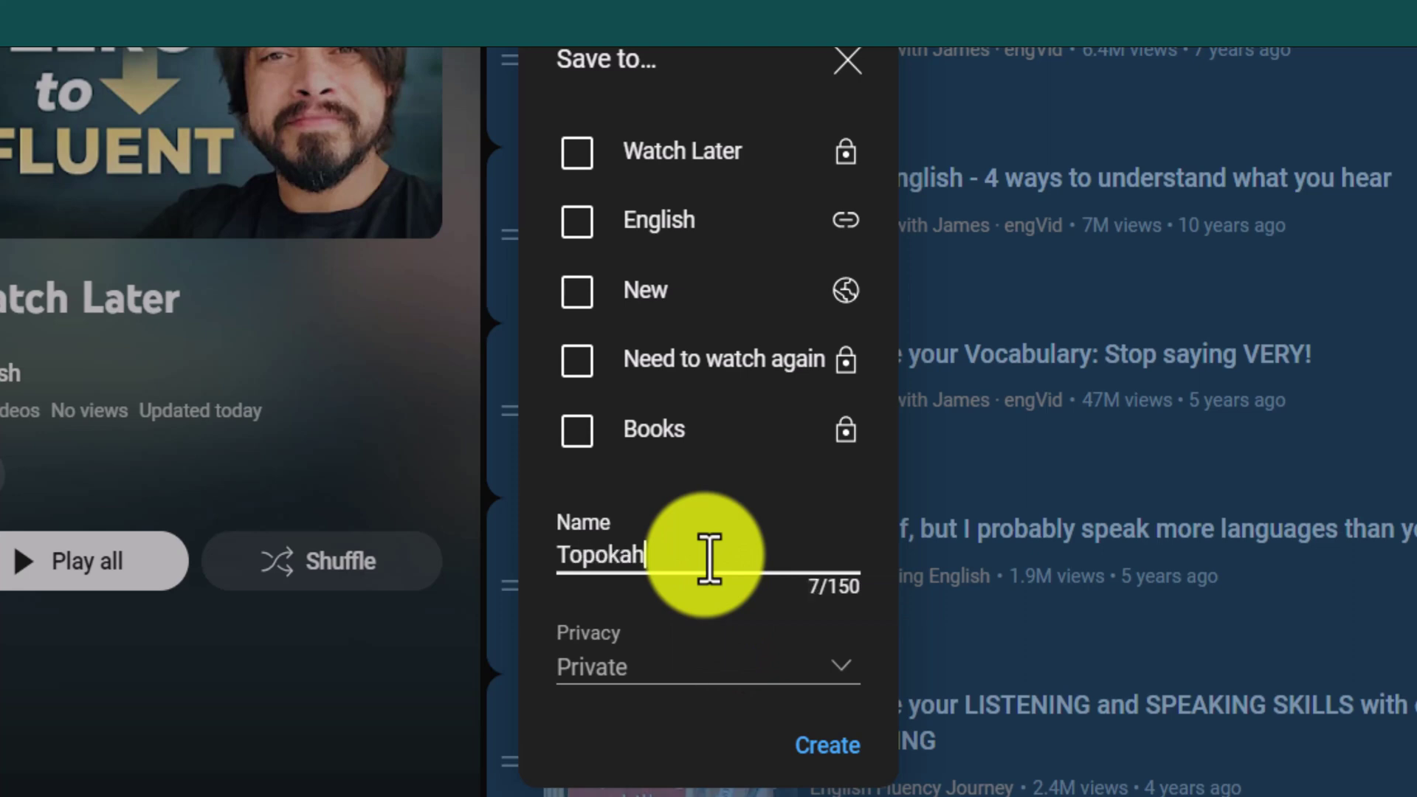
text(n)
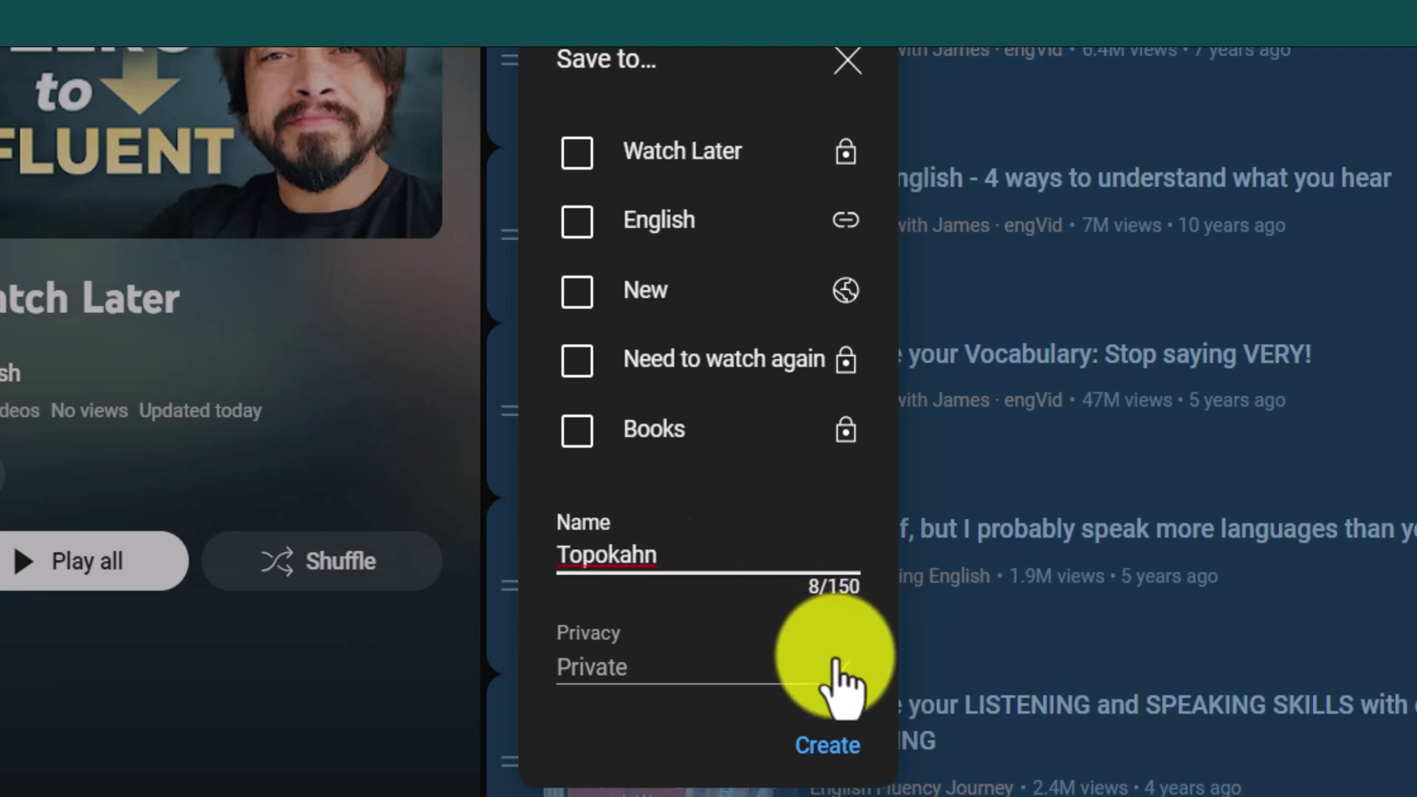
click(833, 664)
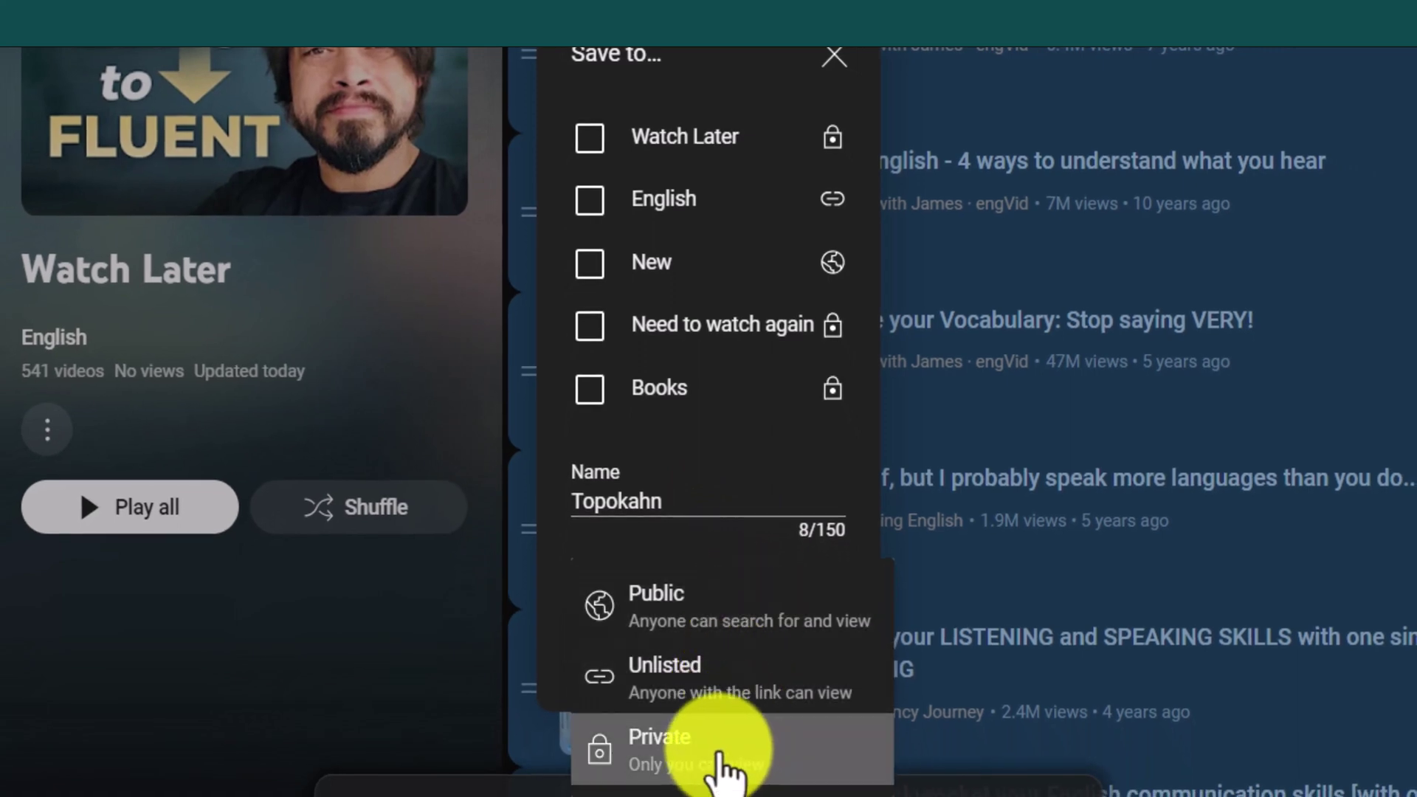
click(718, 754)
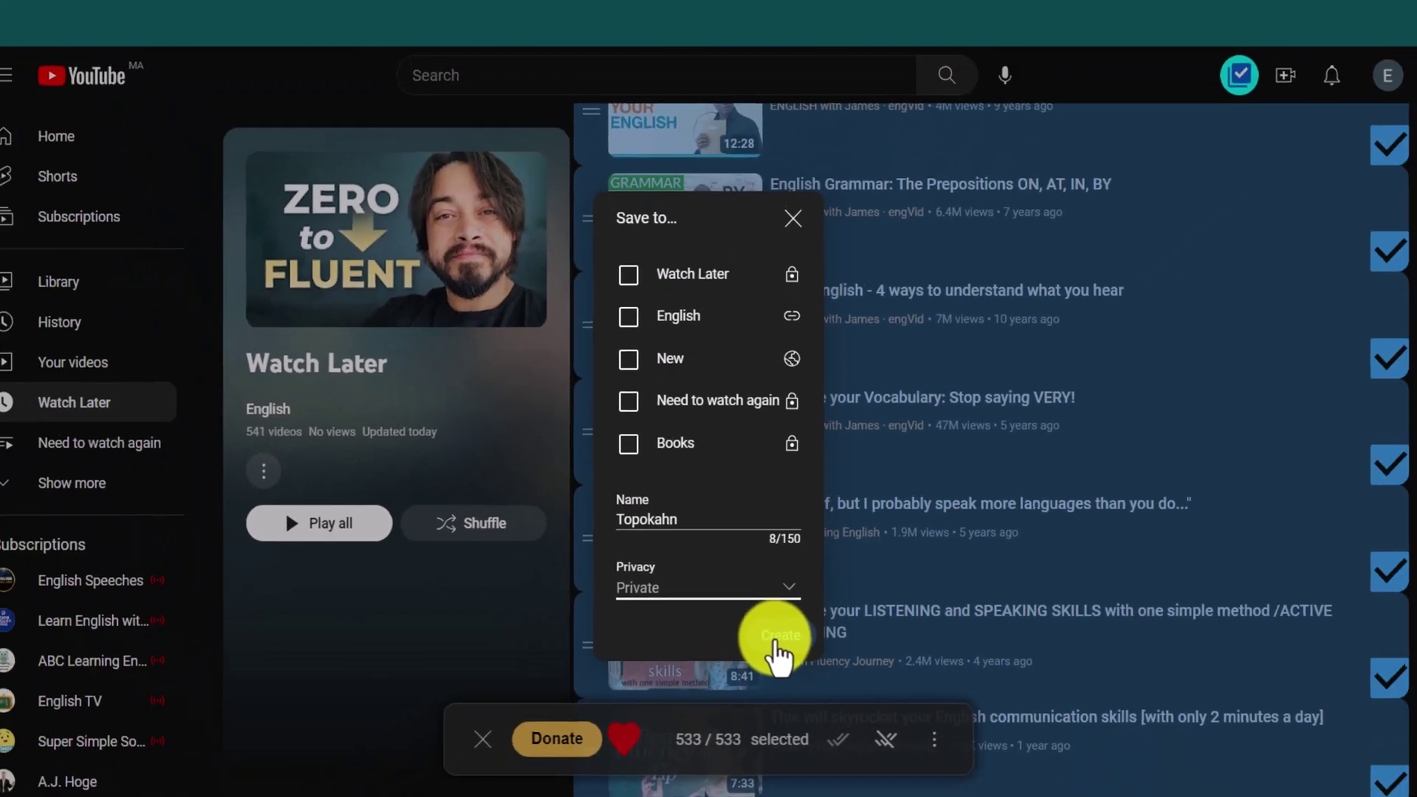
click(816, 673)
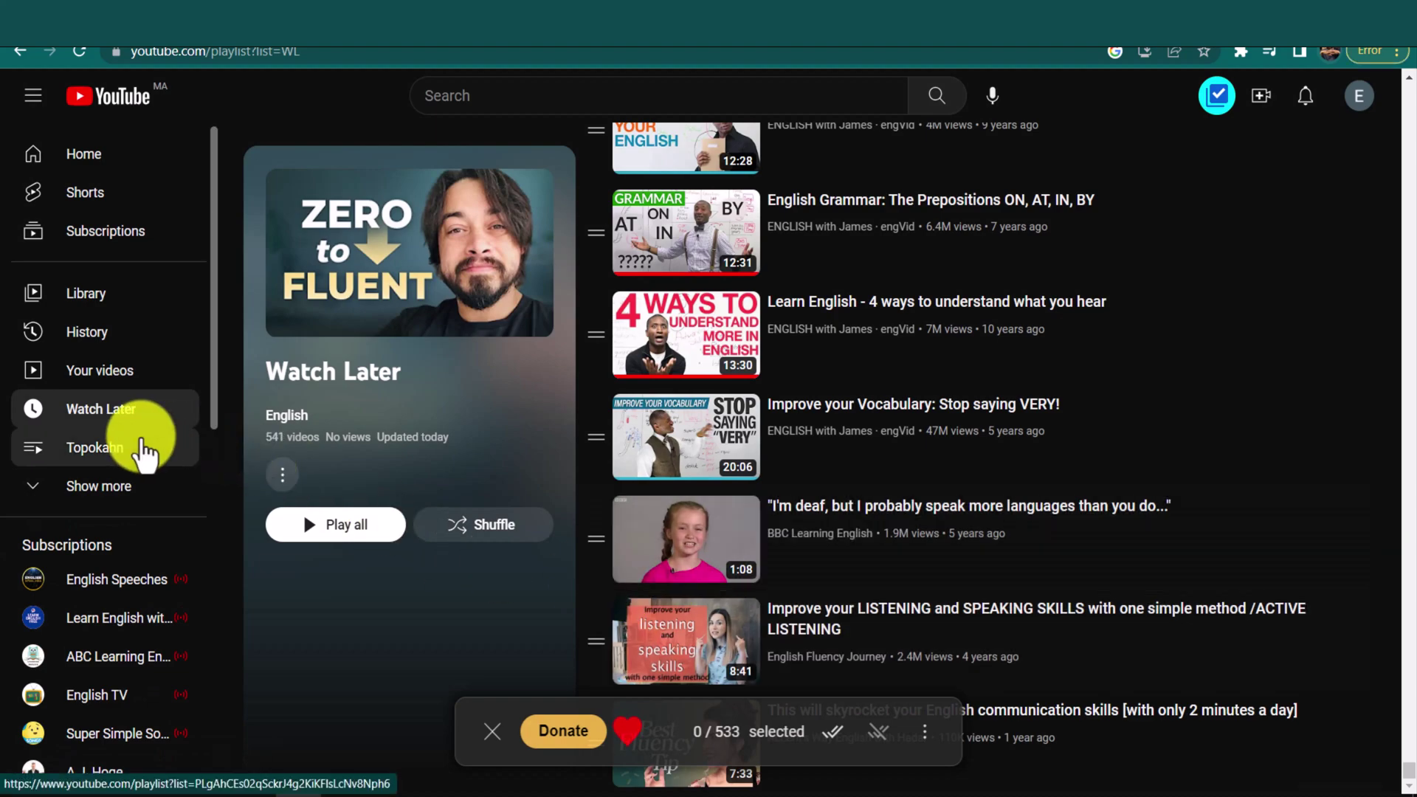
click(143, 445)
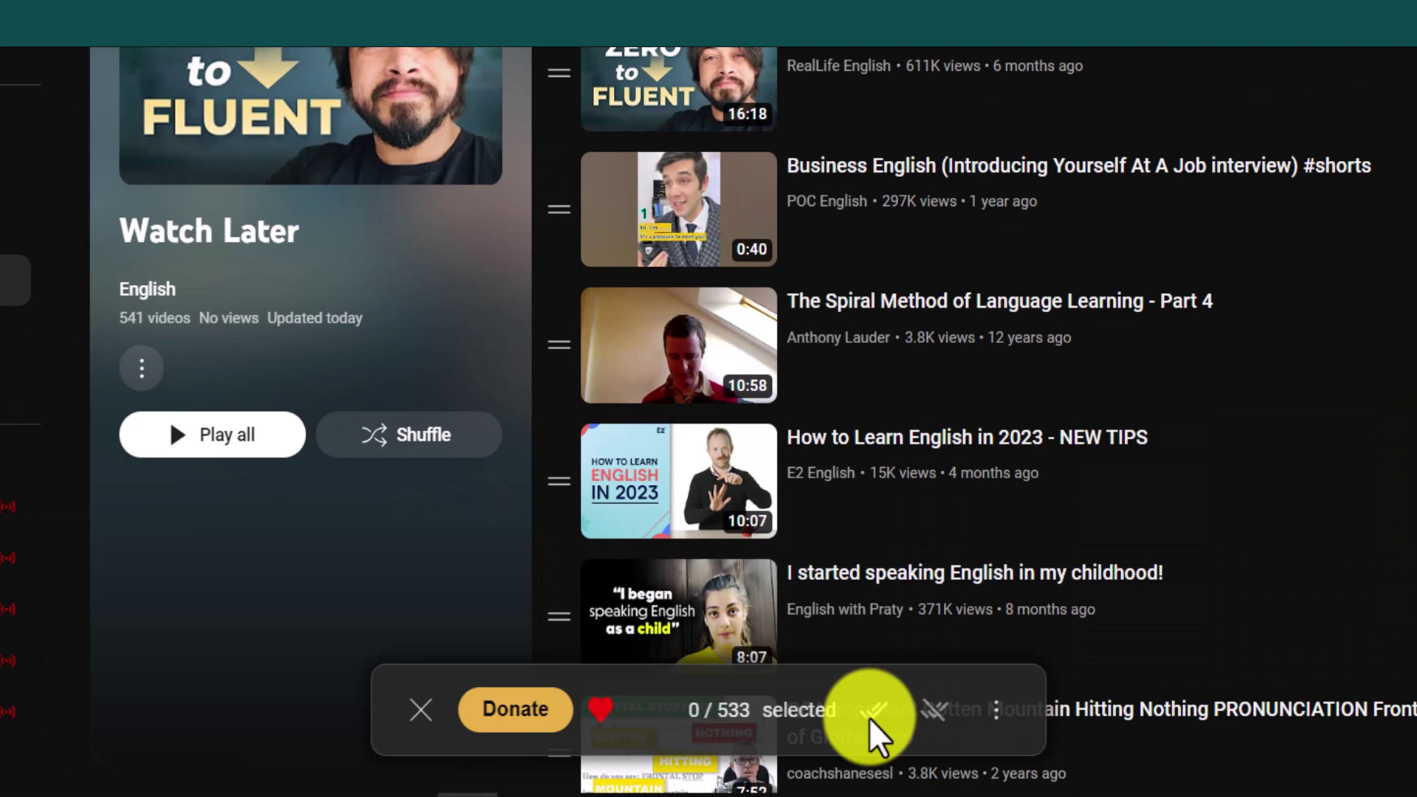
Cut all 533 Watch Later videos and open the playlist named New.
click(873, 712)
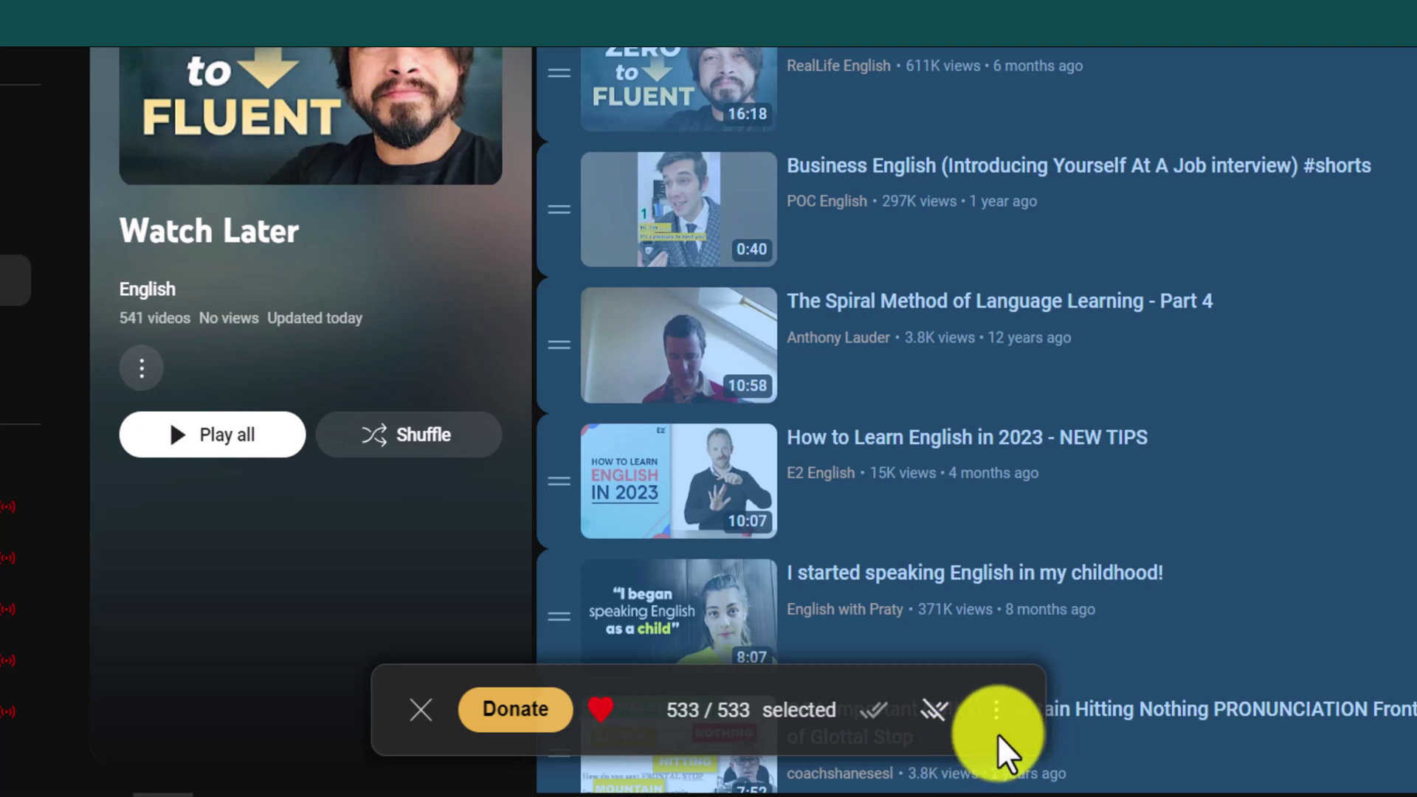
click(997, 710)
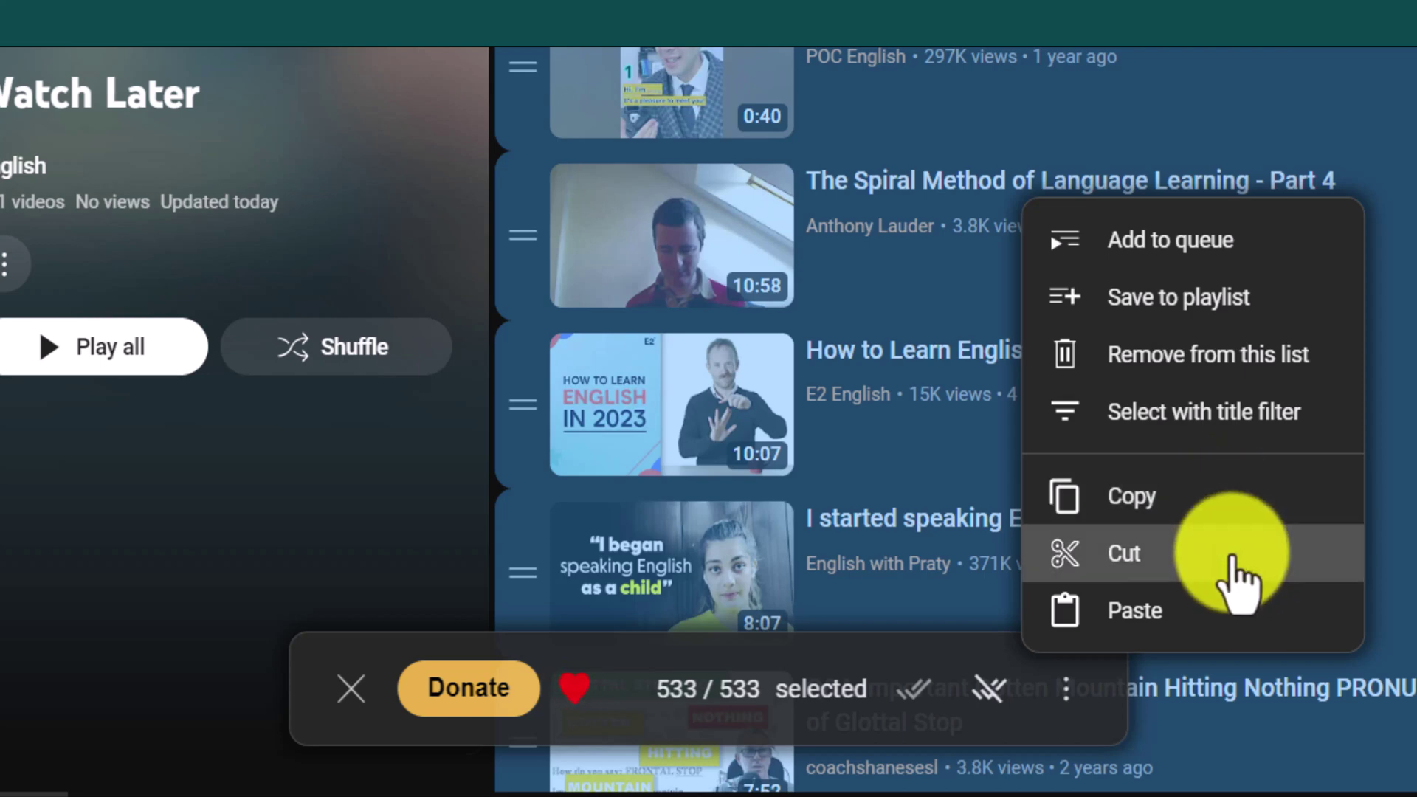
click(1144, 506)
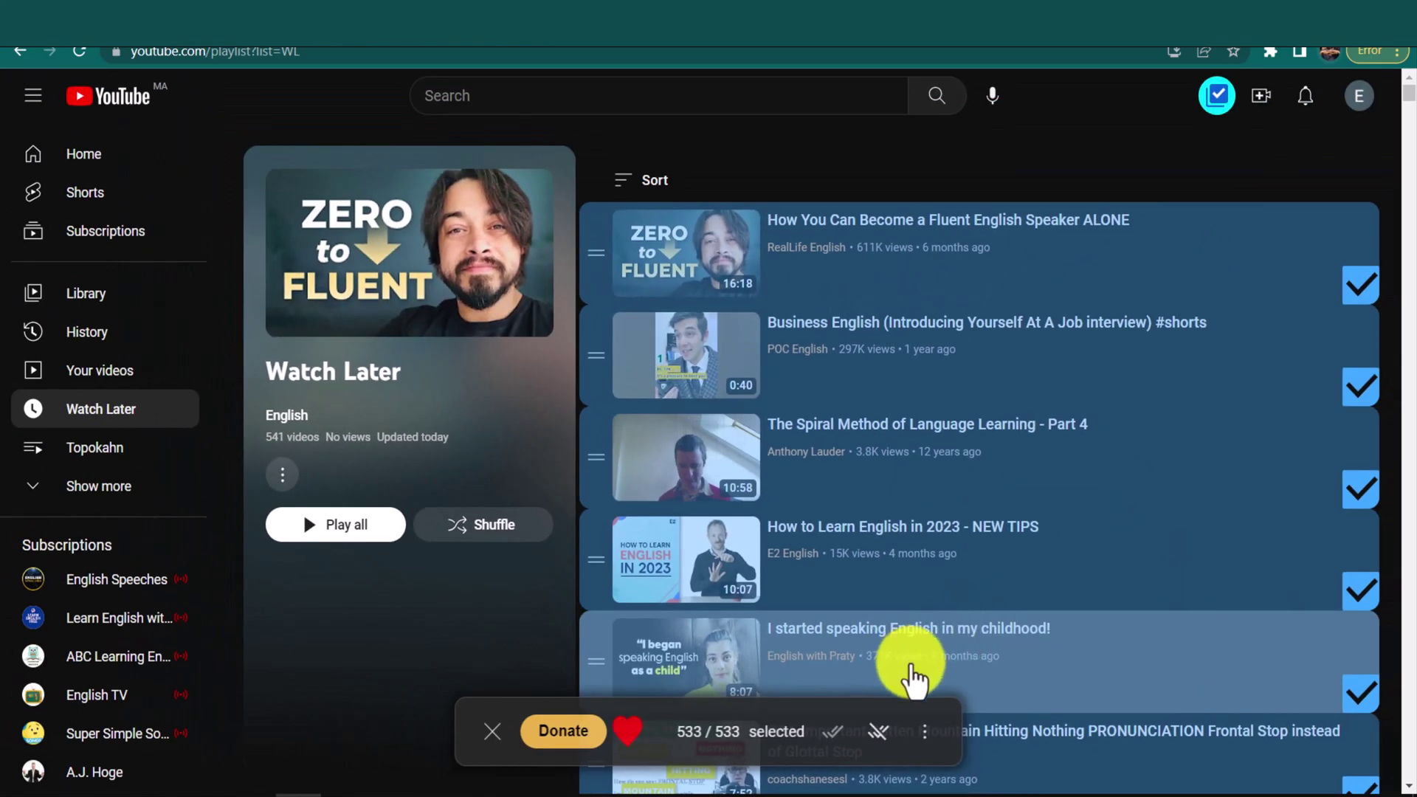
mouse_move(99, 487)
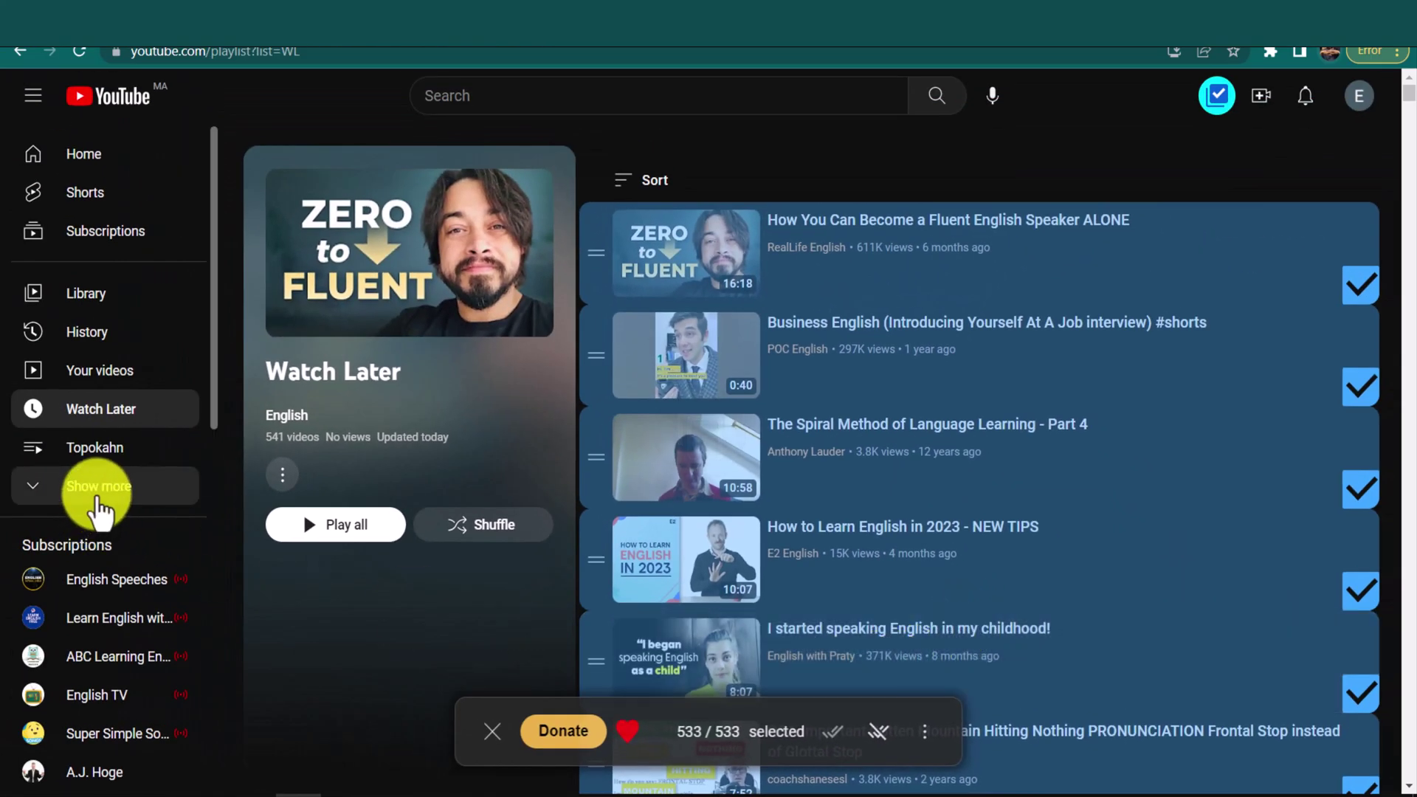
click(99, 502)
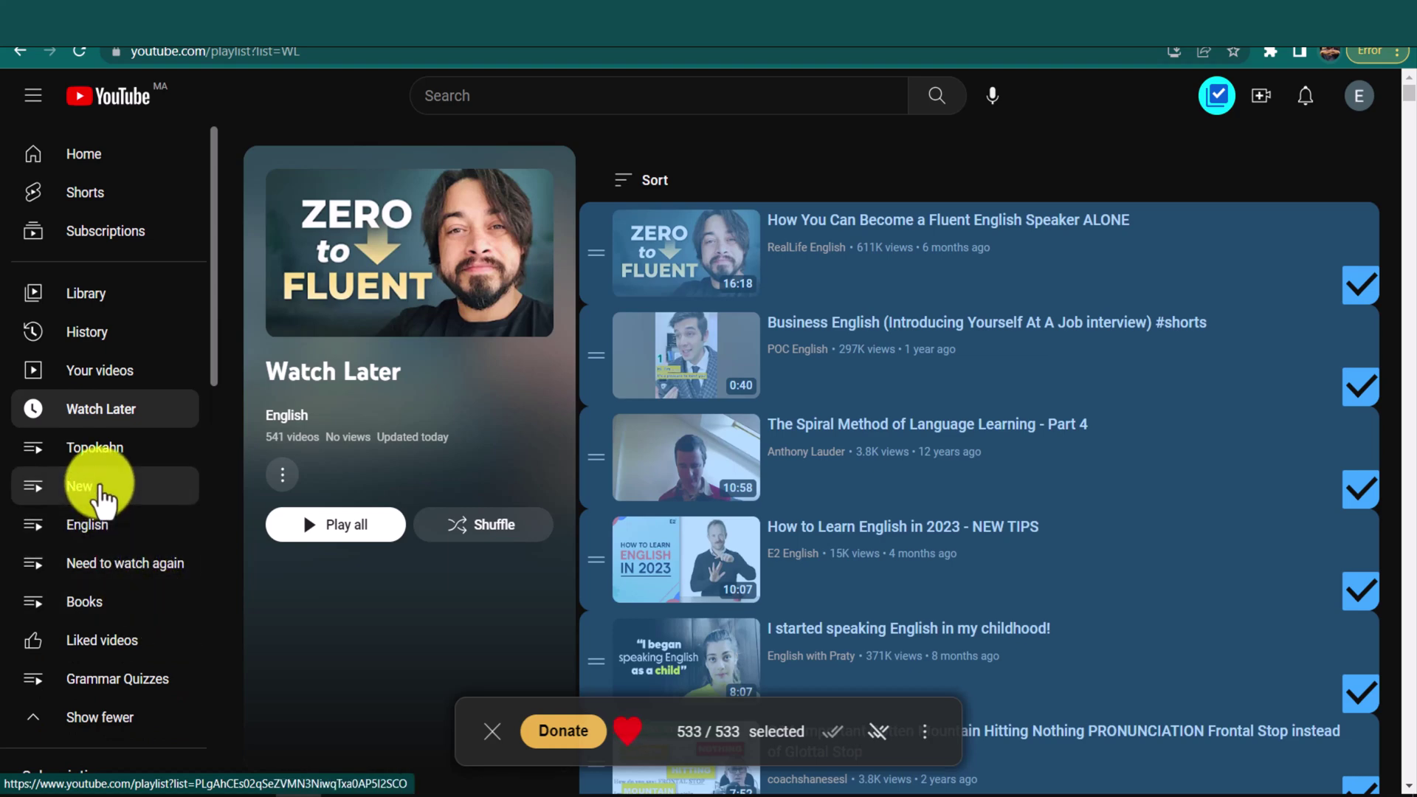
click(101, 485)
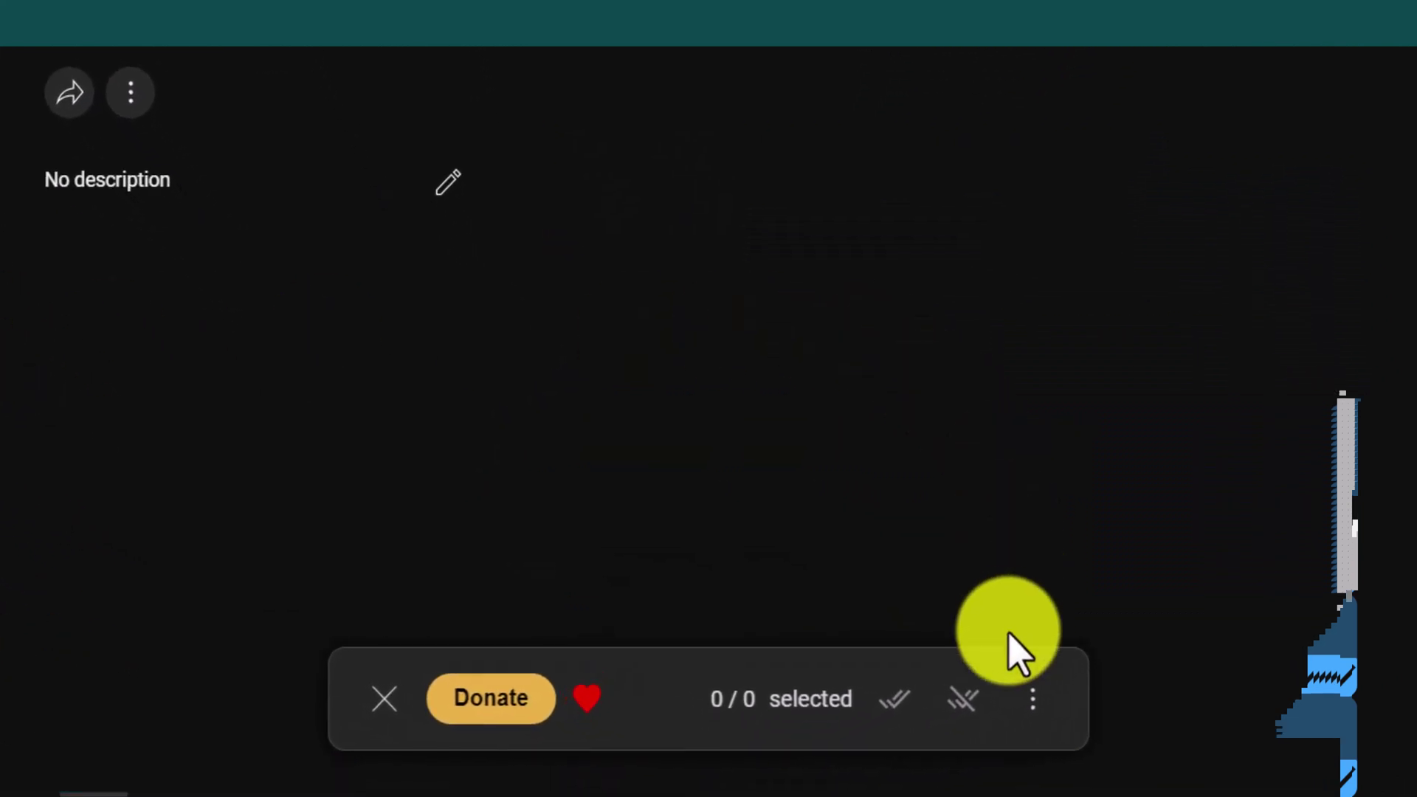
Paste the cut videos into the New playlist, bringing it to 533 videos.
click(1026, 698)
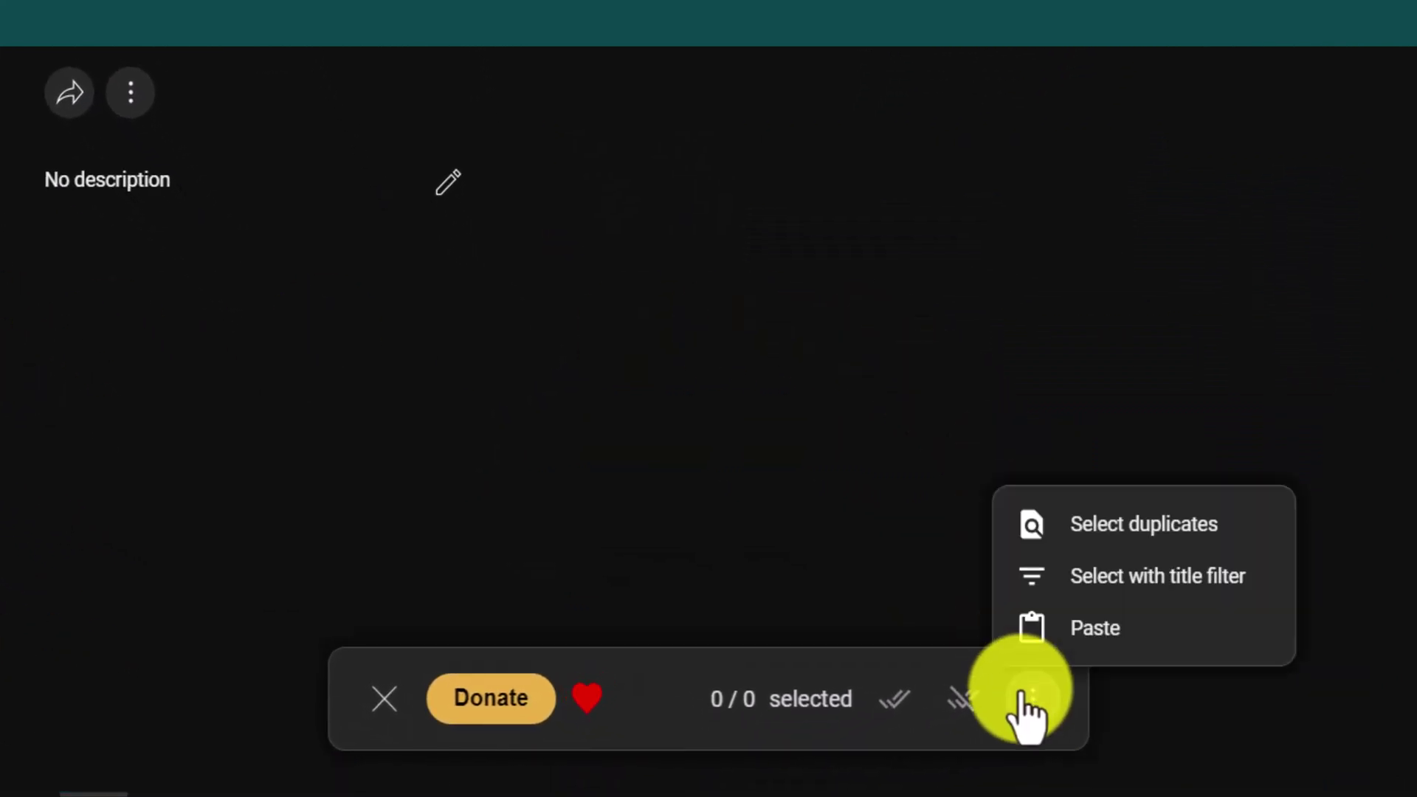
click(1105, 631)
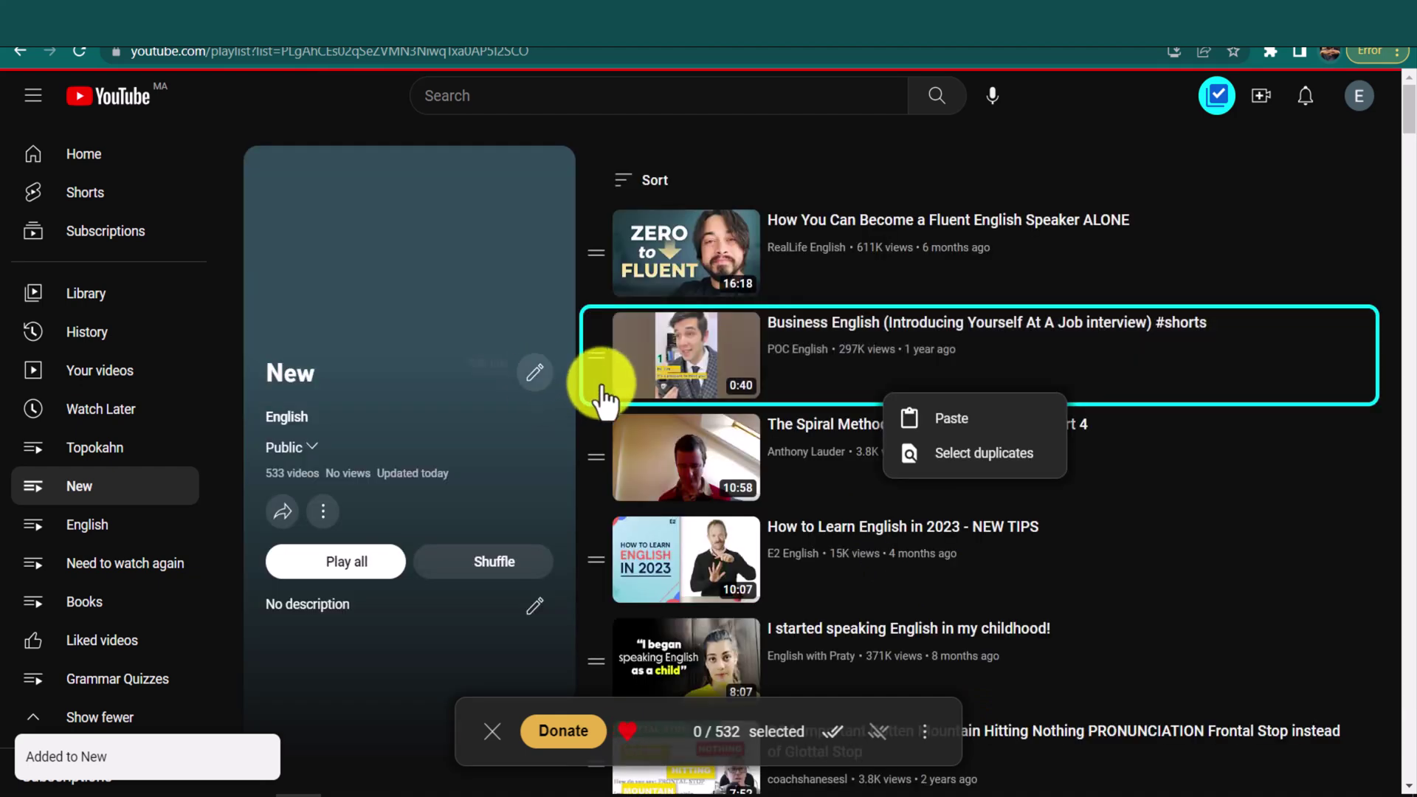
Dismiss the leftover Paste/Select duplicates menu on the New playlist.
click(1117, 140)
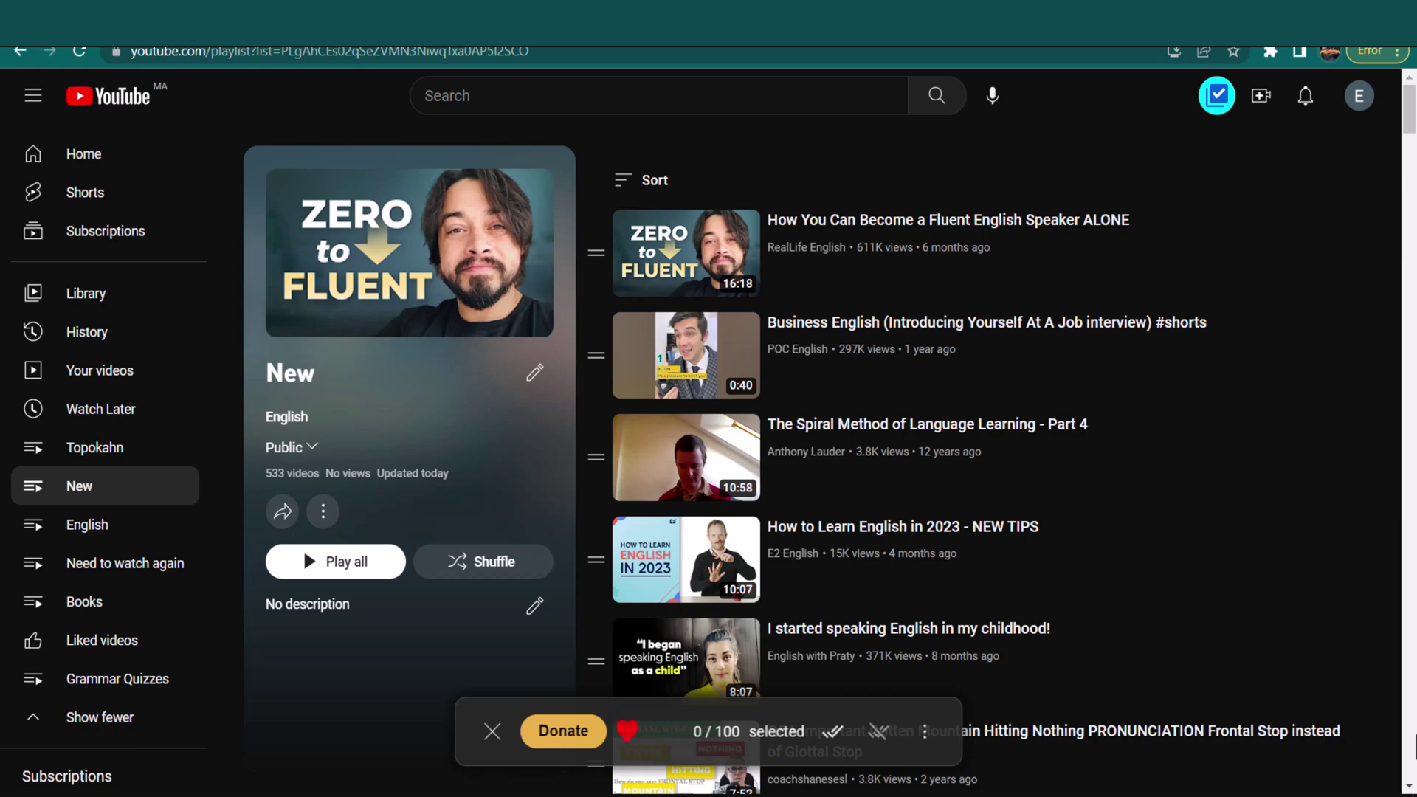
mouse_move(338, 791)
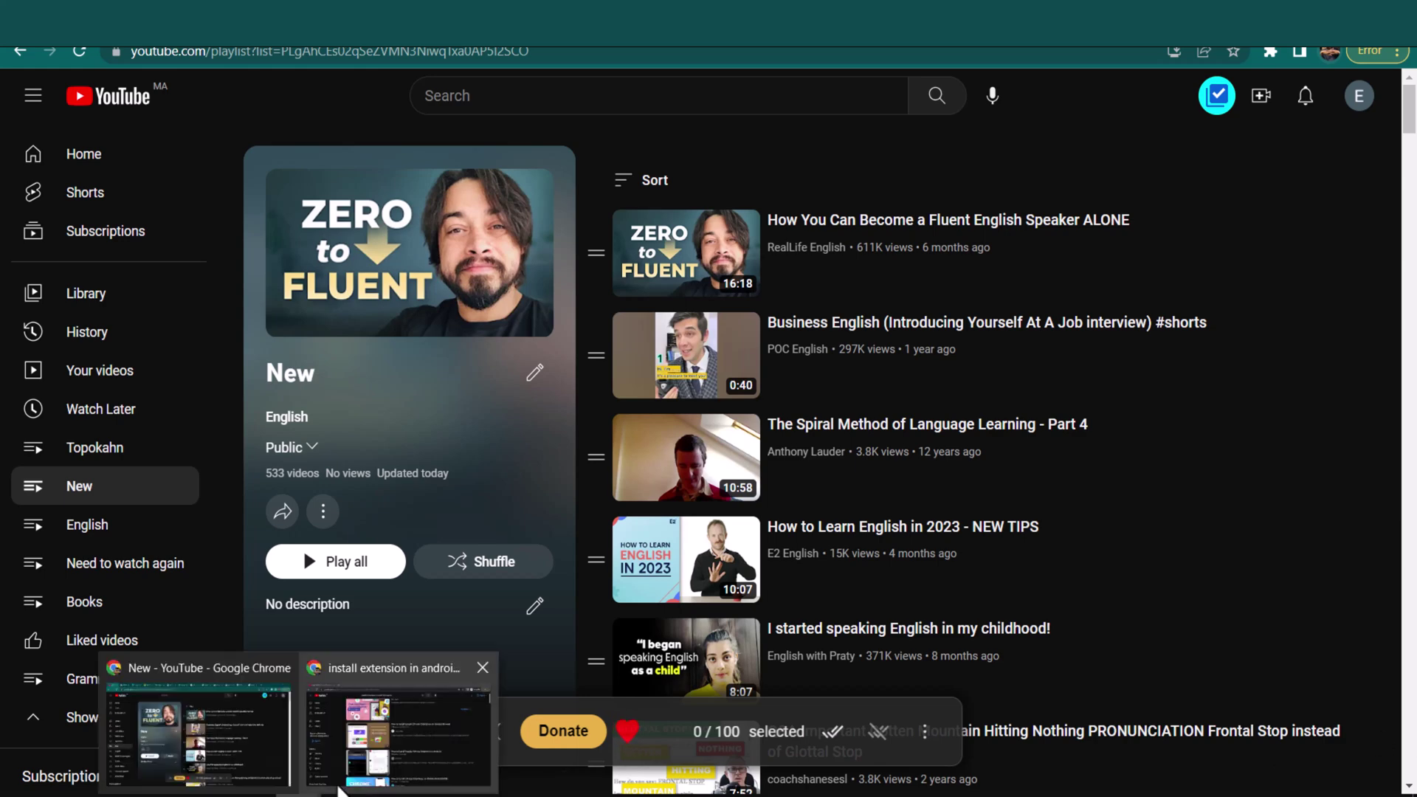
click(403, 712)
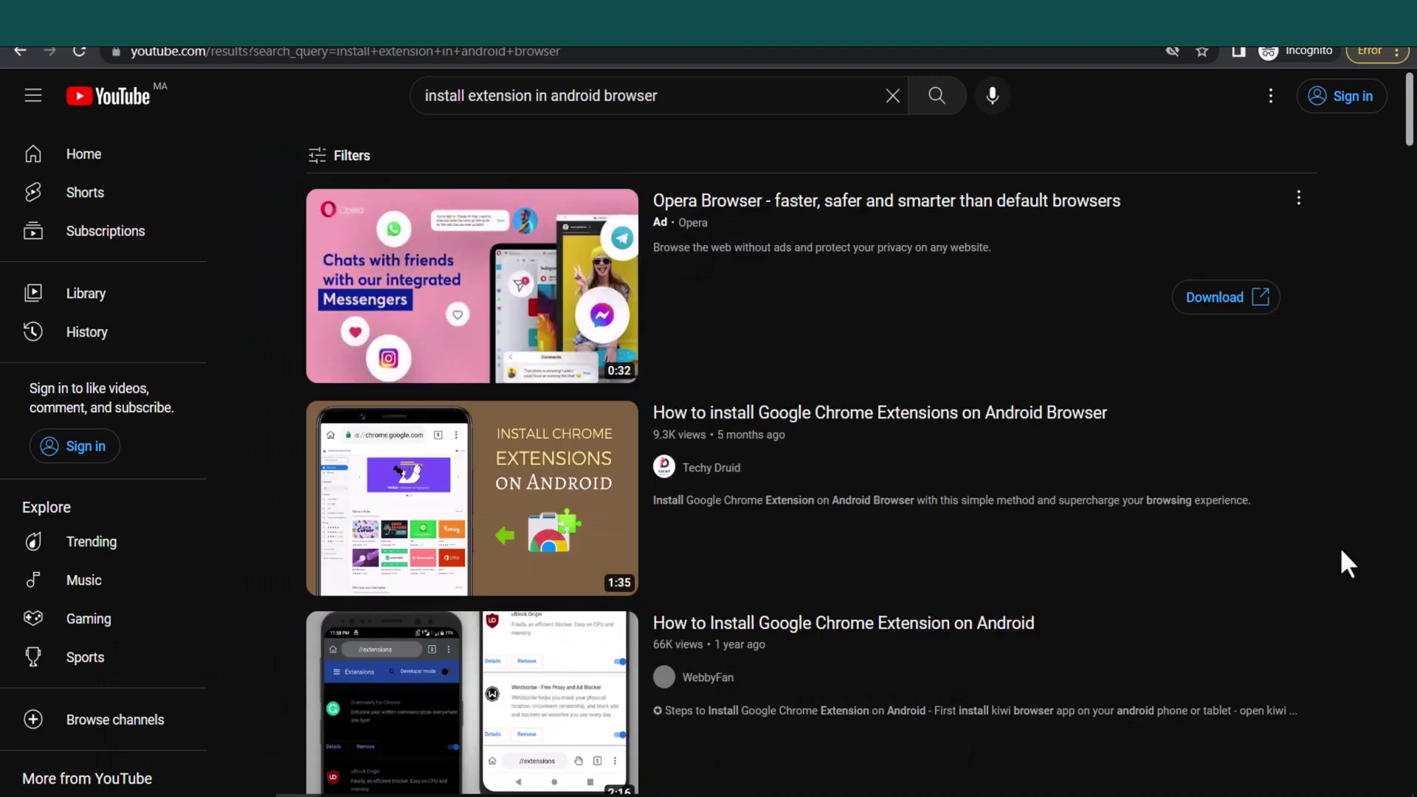
scroll(1342, 552, down, 3)
scroll(1342, 552, up, 3)
scroll(1342, 551, down, 1)
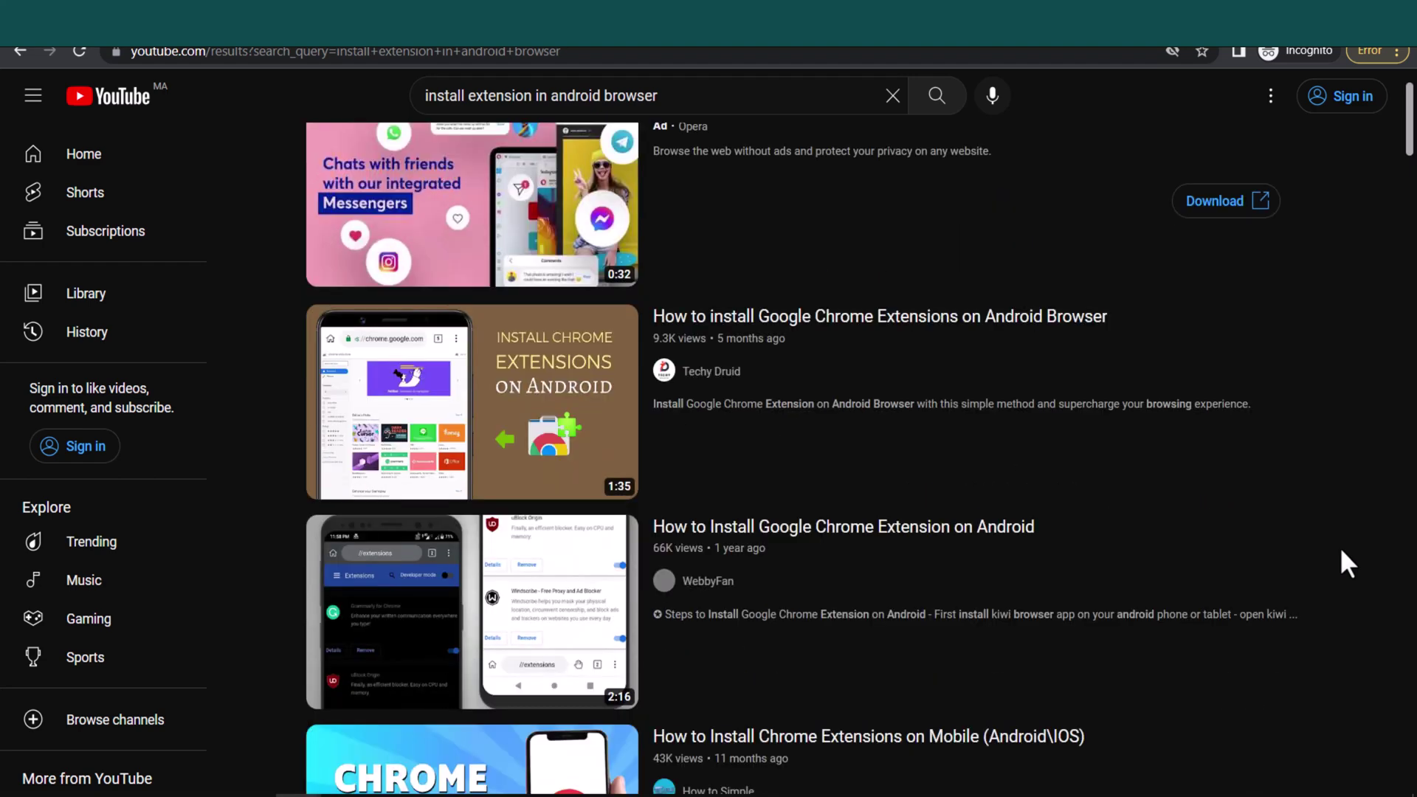